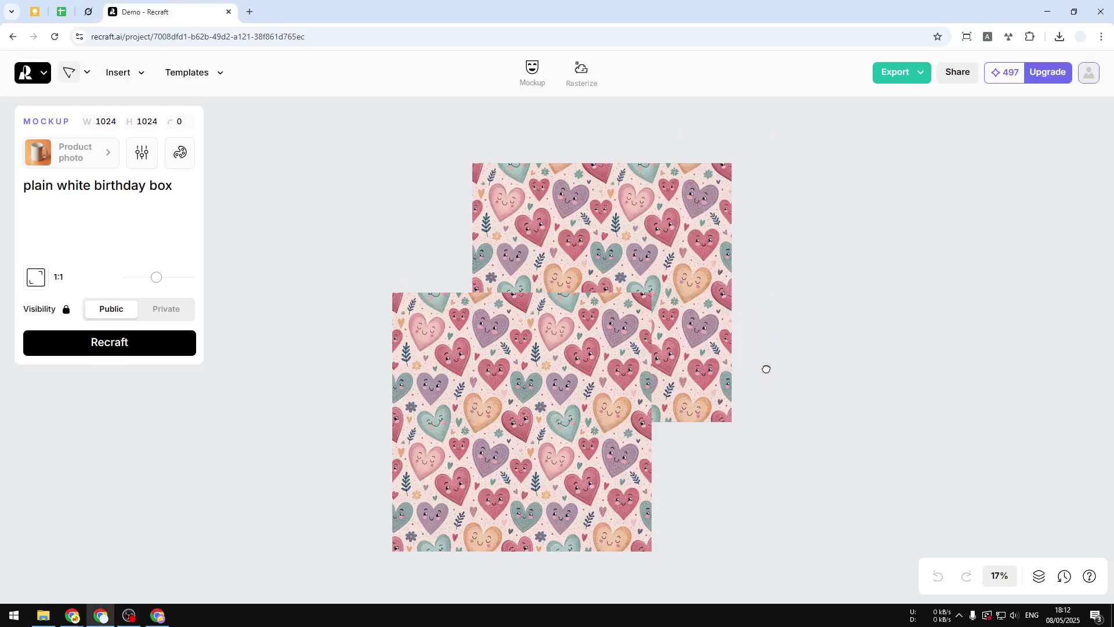
Place the duplicate heart pattern flush against the original's right edge
left_click_drag(522, 370, 829, 251)
left_click(670, 467)
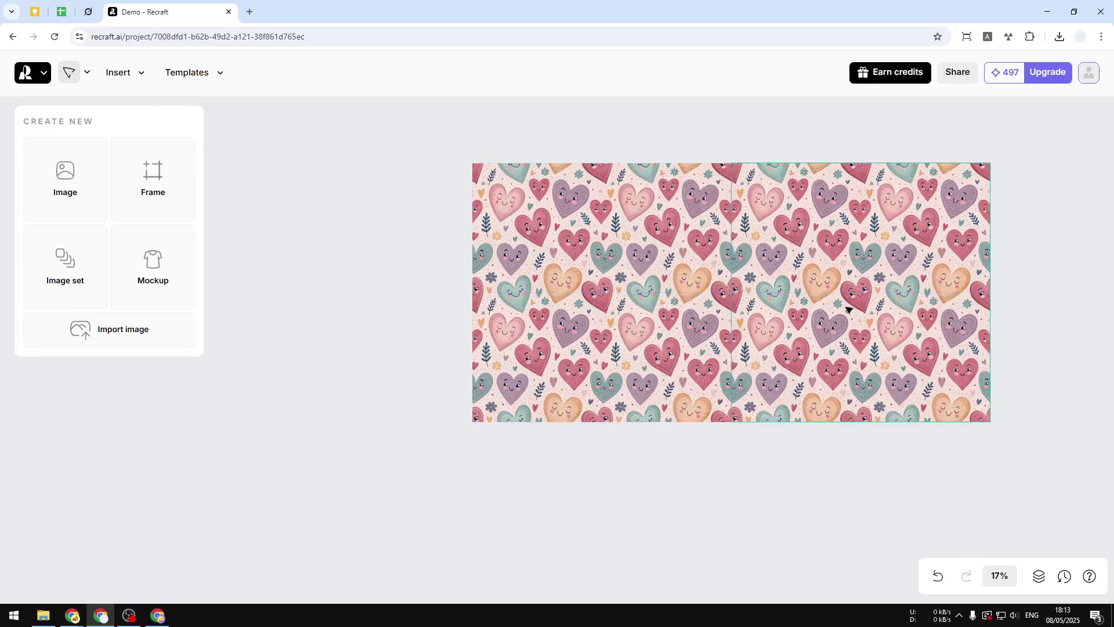
left_click_drag(849, 313, 331, 312)
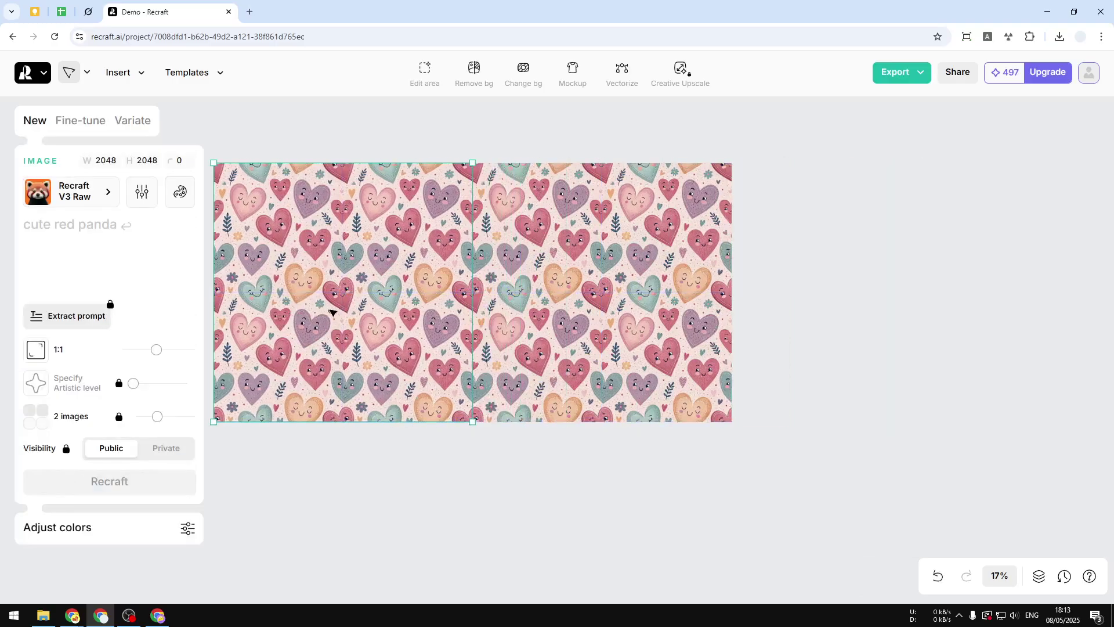
left_click(618, 248)
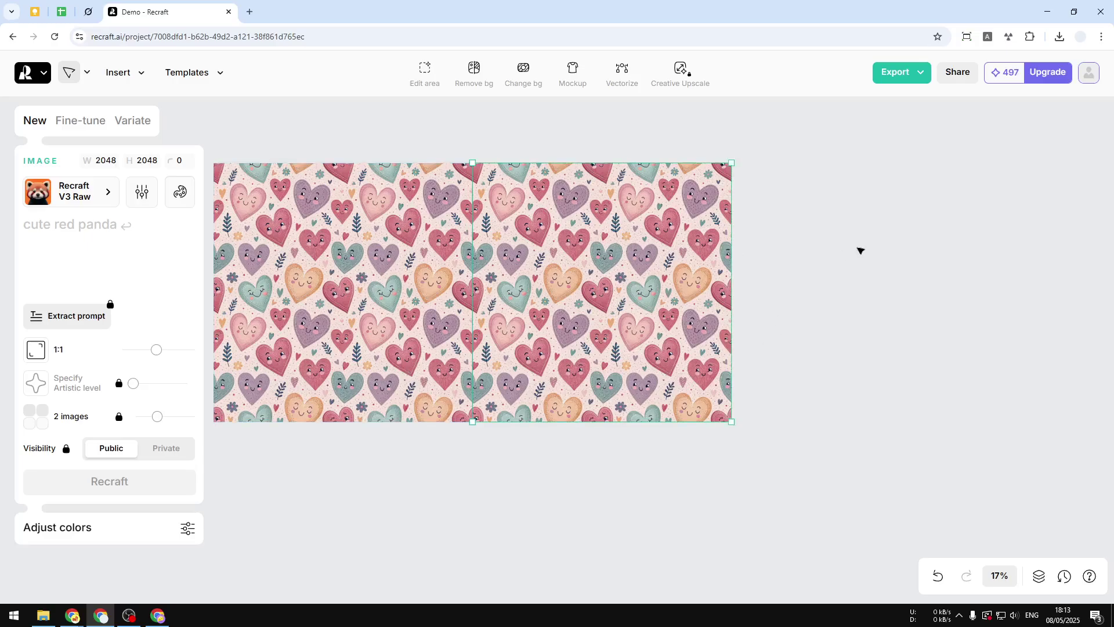
left_click_drag(860, 250, 926, 290)
Stack the heart copy directly below the other, sliding it up to close the seam
left_click(493, 303)
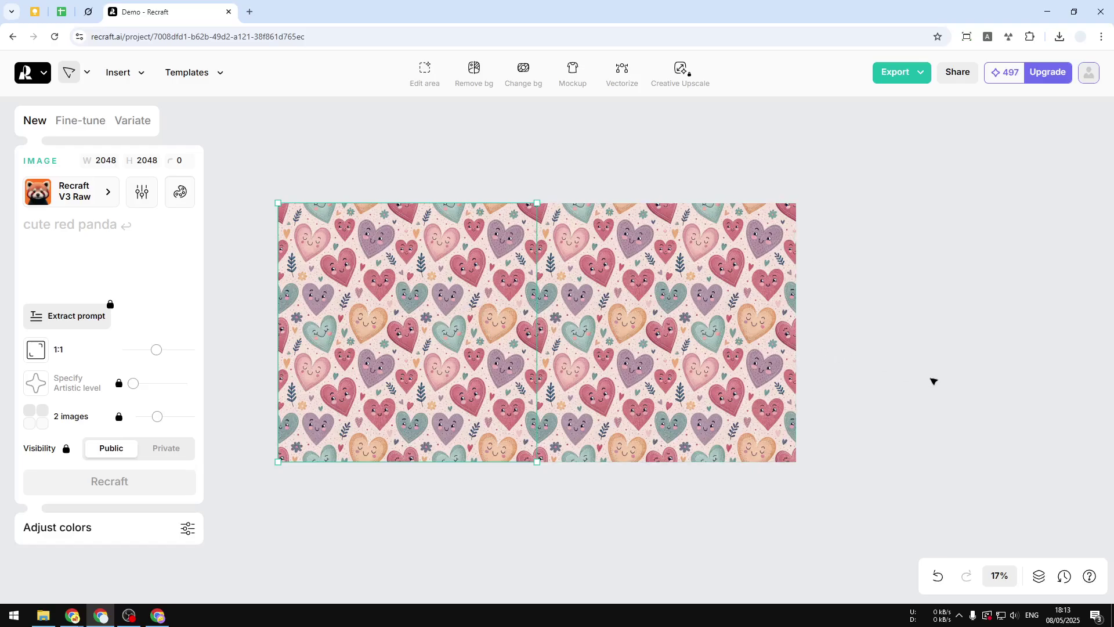
left_click_drag(933, 381, 895, 276)
left_click_drag(412, 206, 673, 470)
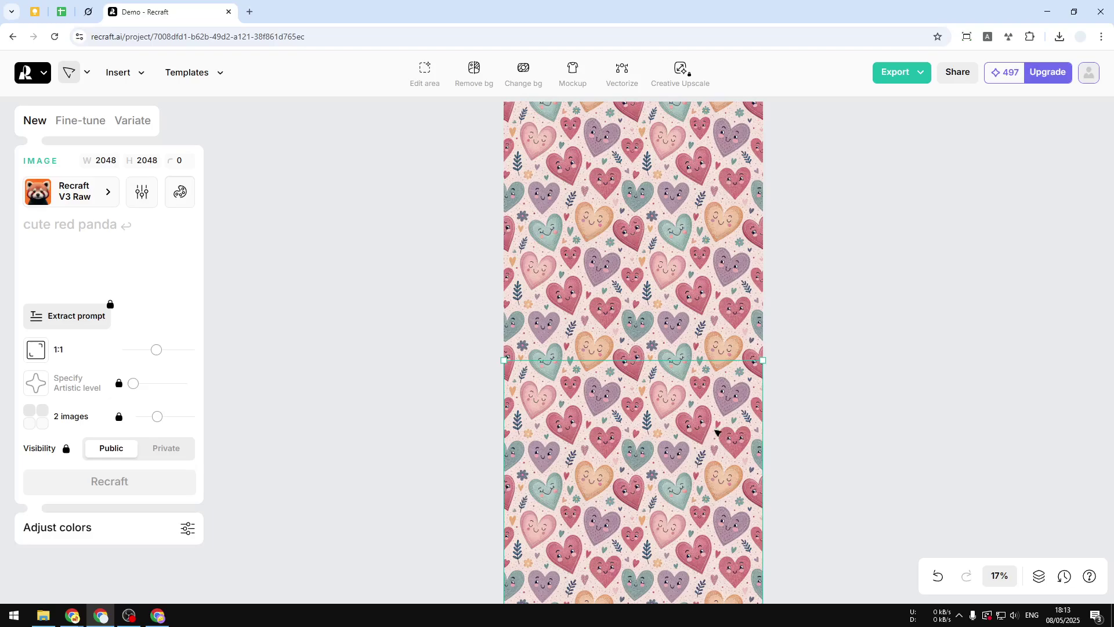
left_click(847, 388)
left_click_drag(920, 286, 810, 460)
left_click_drag(536, 563, 553, 88)
left_click_drag(844, 307, 807, 314)
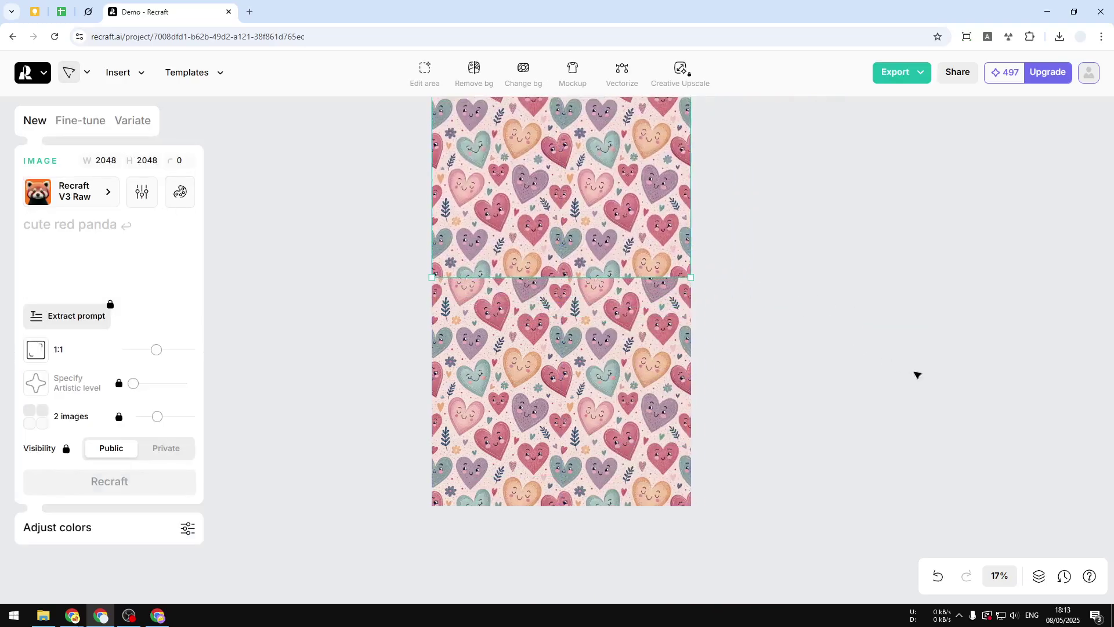
Pan to the gift-box mockup and select its heart pattern layer
scroll(861, 297, "right", 10)
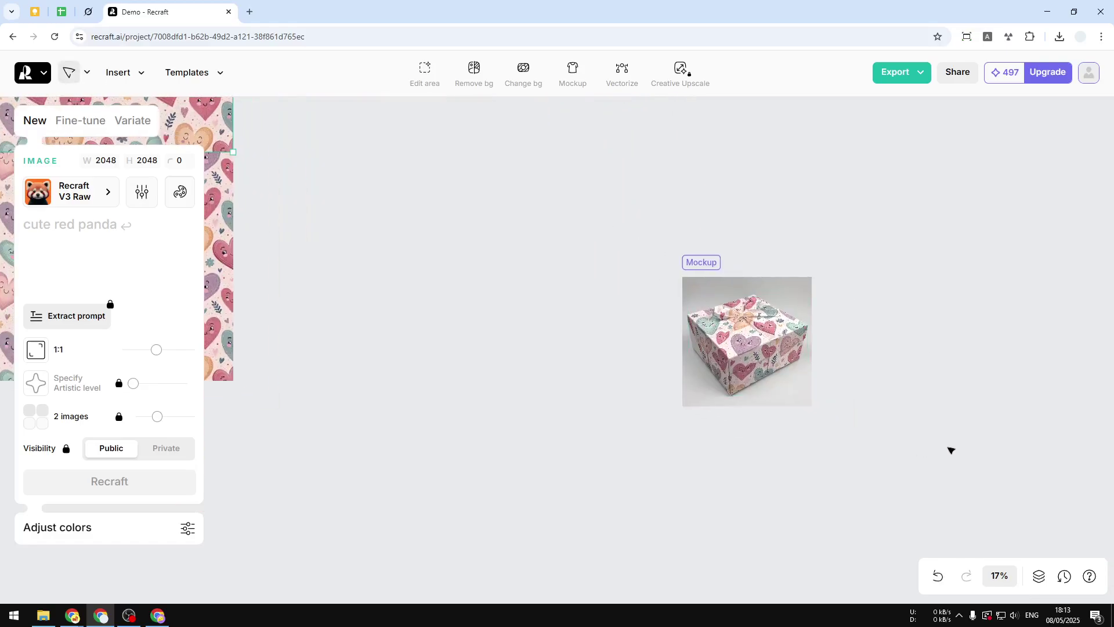
scroll(753, 411, "right", 5)
scroll(644, 345, "up", 3)
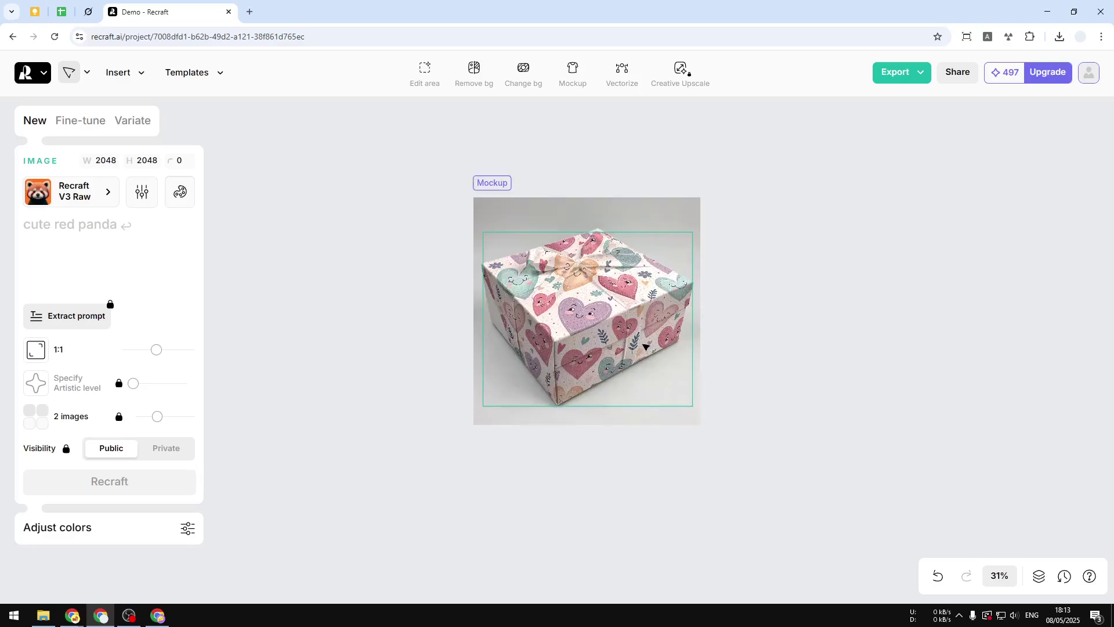
scroll(646, 346, "up", 1)
left_click(579, 343)
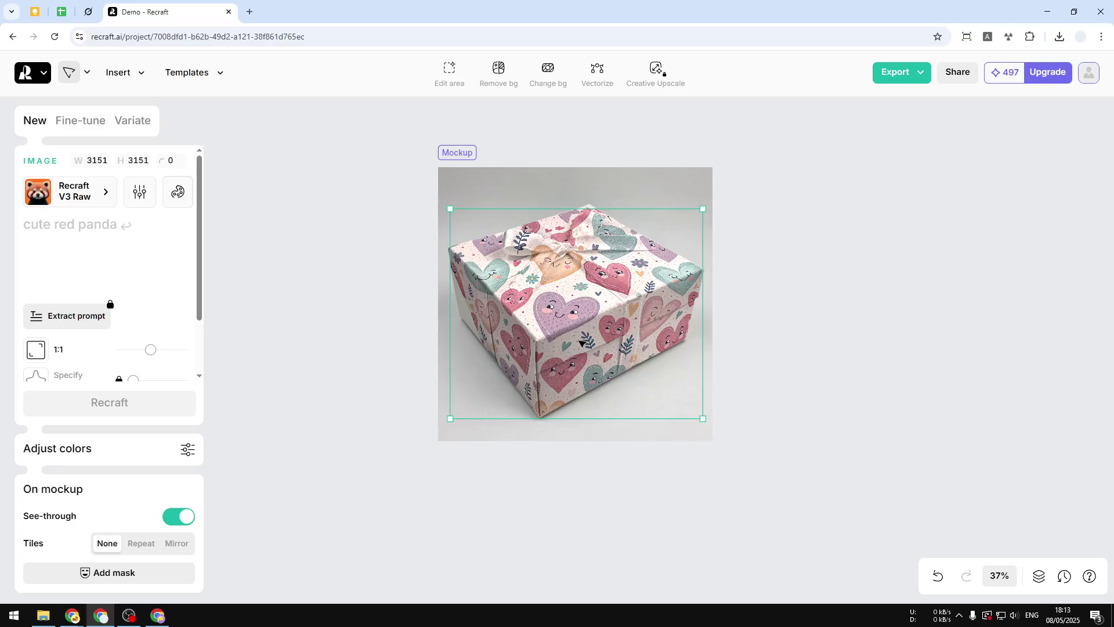
scroll(321, 300, "left", 10)
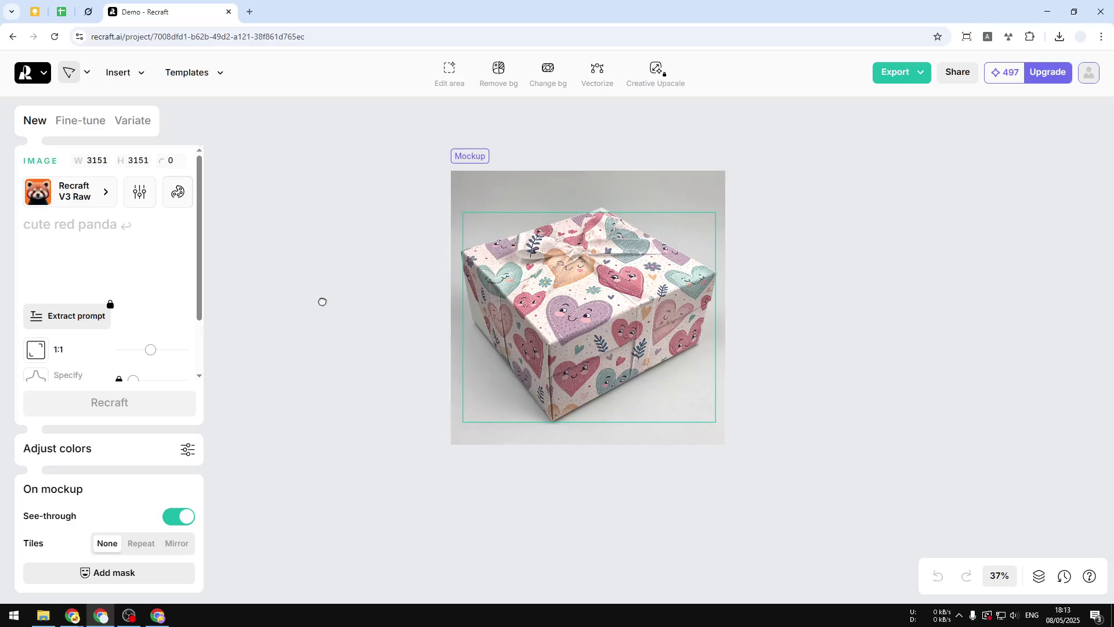
scroll(451, 327, "down", 2)
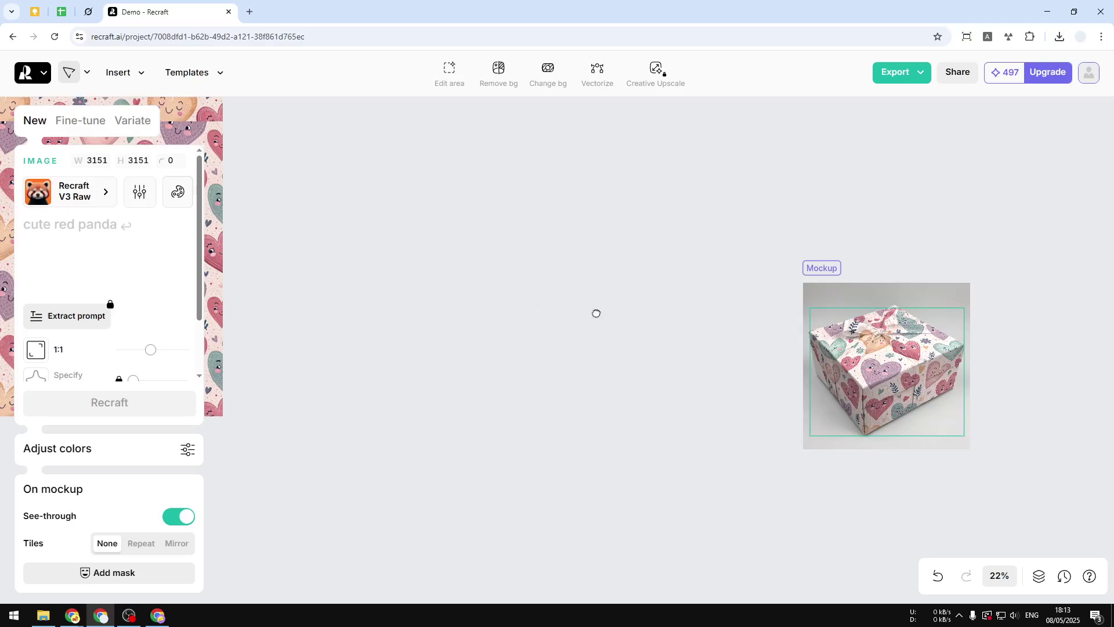
scroll(598, 313, "left", 6)
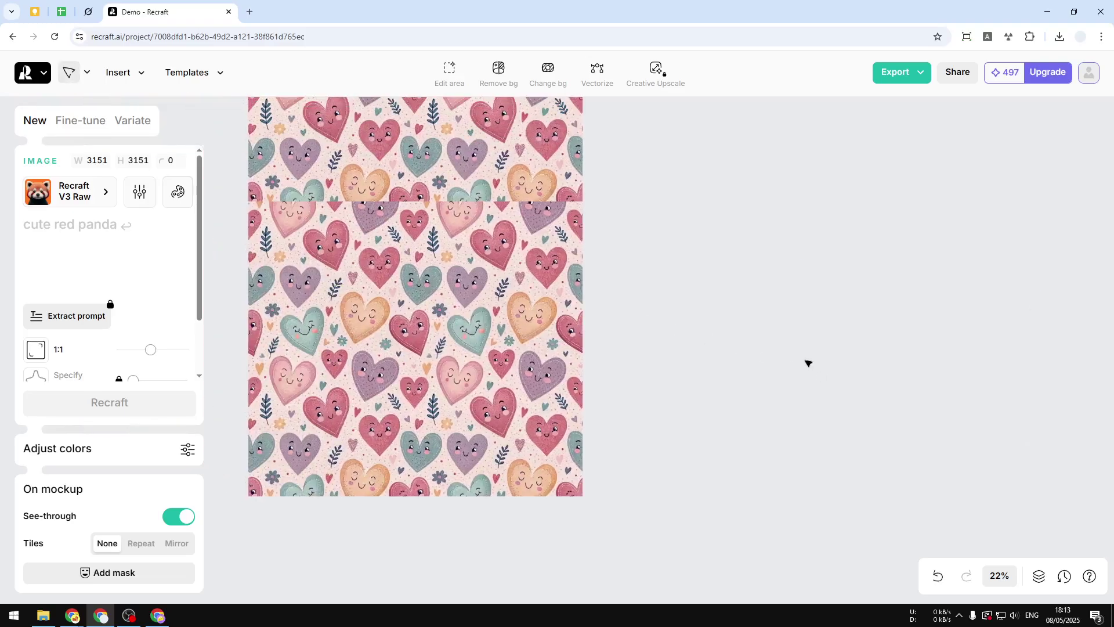
Switch to the other Chrome window and load recraft.ai
left_click(158, 615)
type("r")
key("Return")
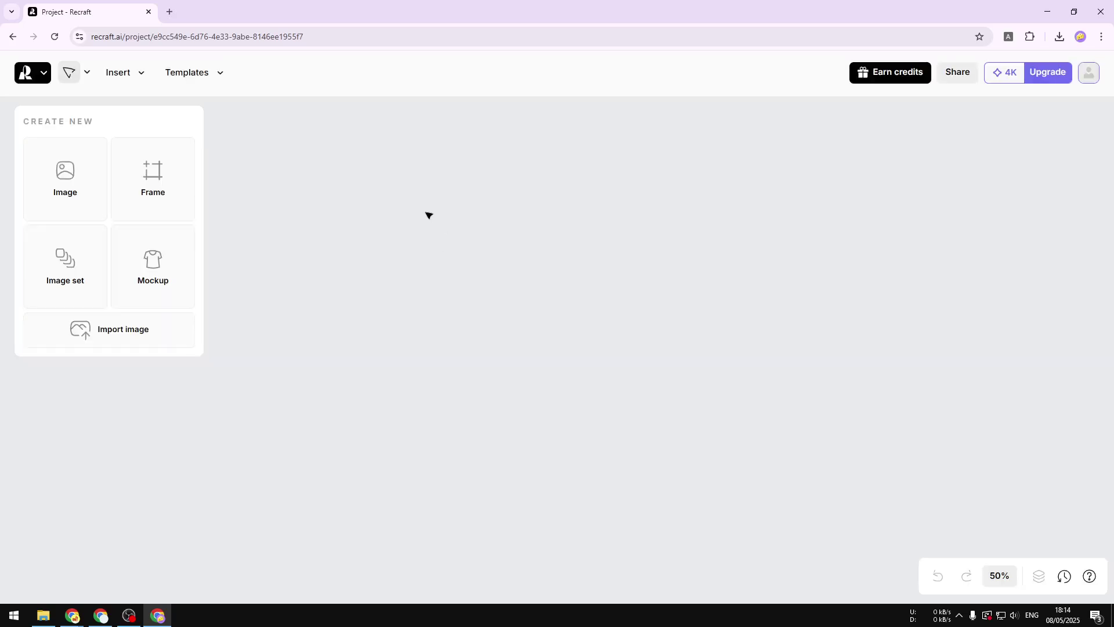
Add a blank 1024×1024 Image frame from the Create New options
left_click(66, 189)
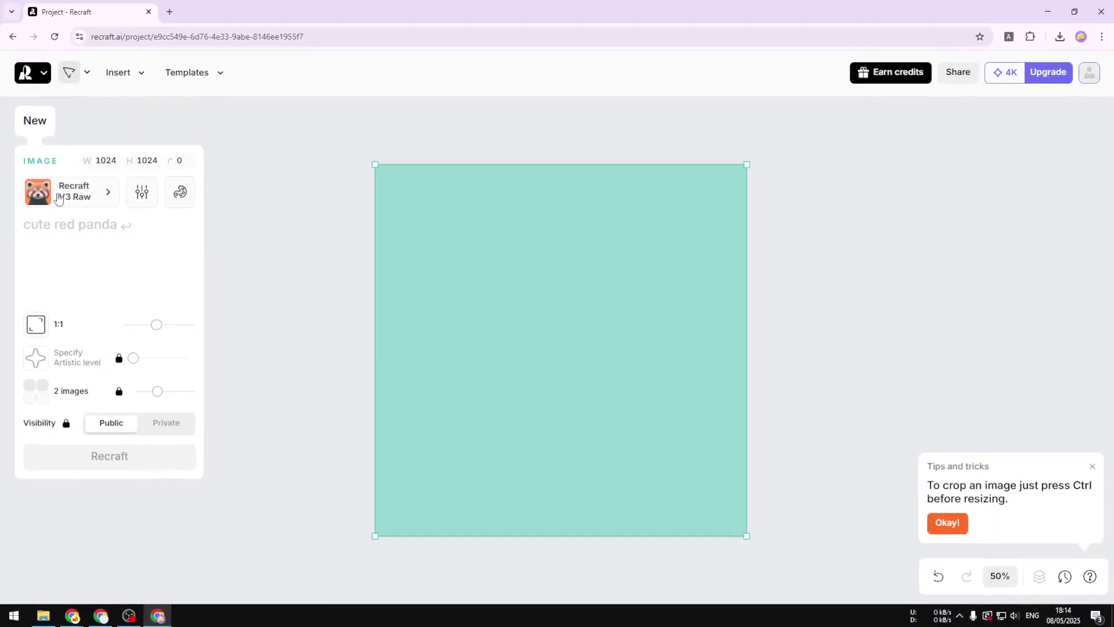
Search the style picker for 'seamless' and apply the Seamless Digital style
left_click(146, 293)
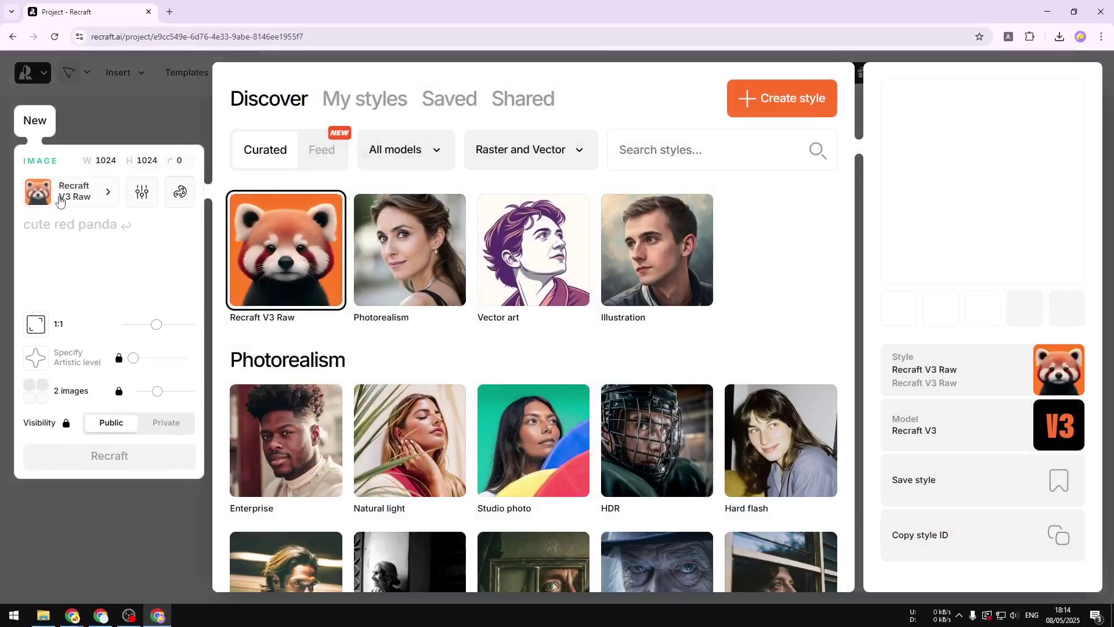
left_click(694, 150)
type("seamless")
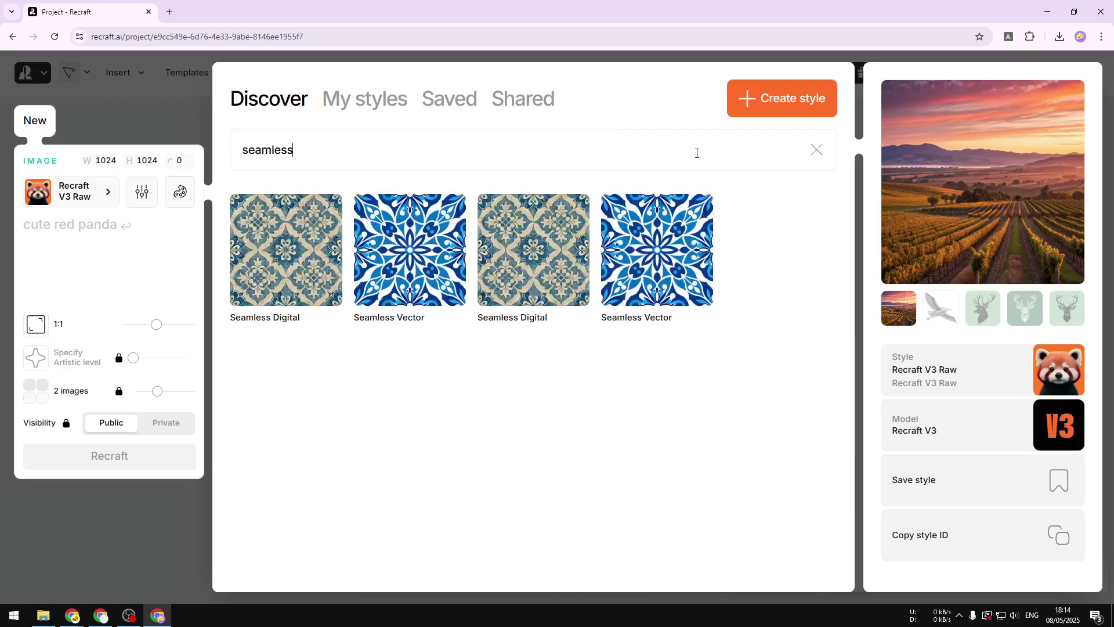
mouse_move(657, 293)
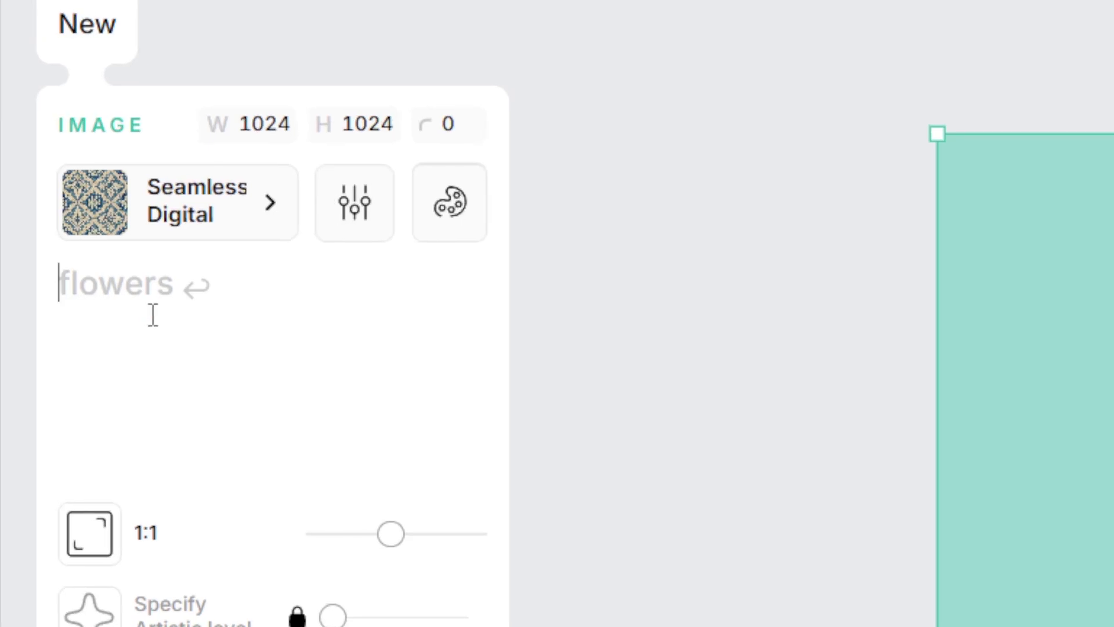
Enter the prompt 'cartoony cloud pattern' and check the negative prompt and palette options
type("cartoony")
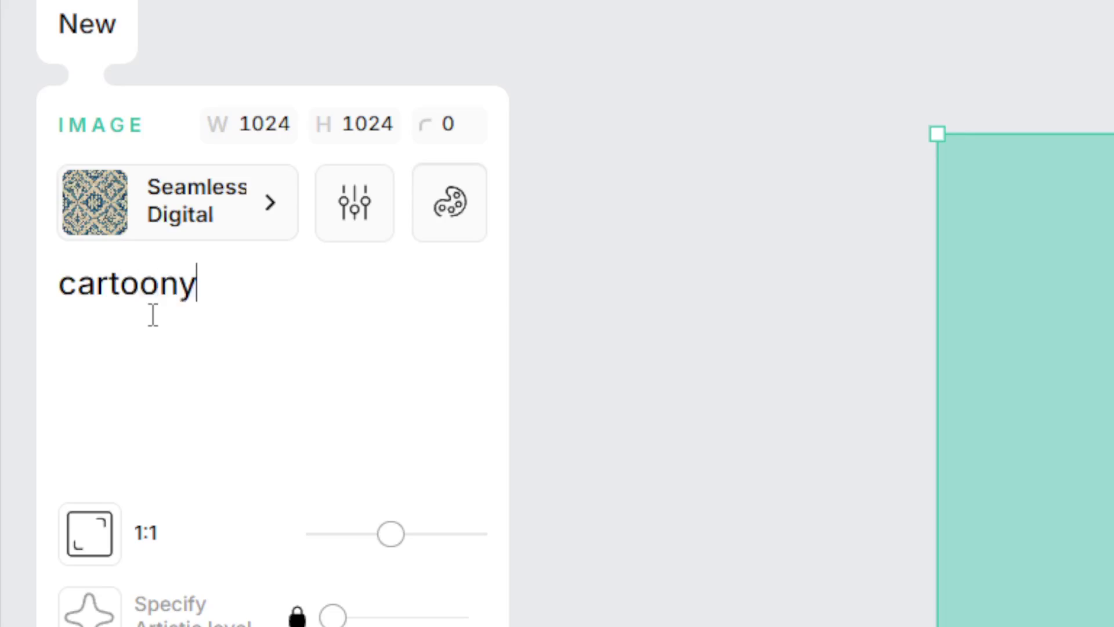
type(" cloud pattern")
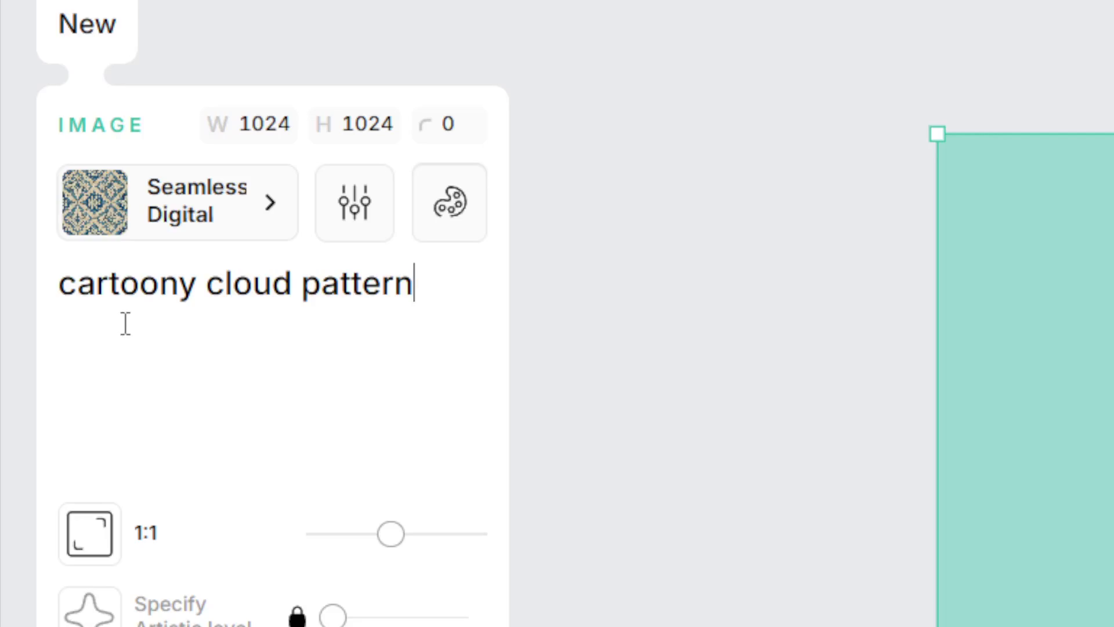
left_click(349, 225)
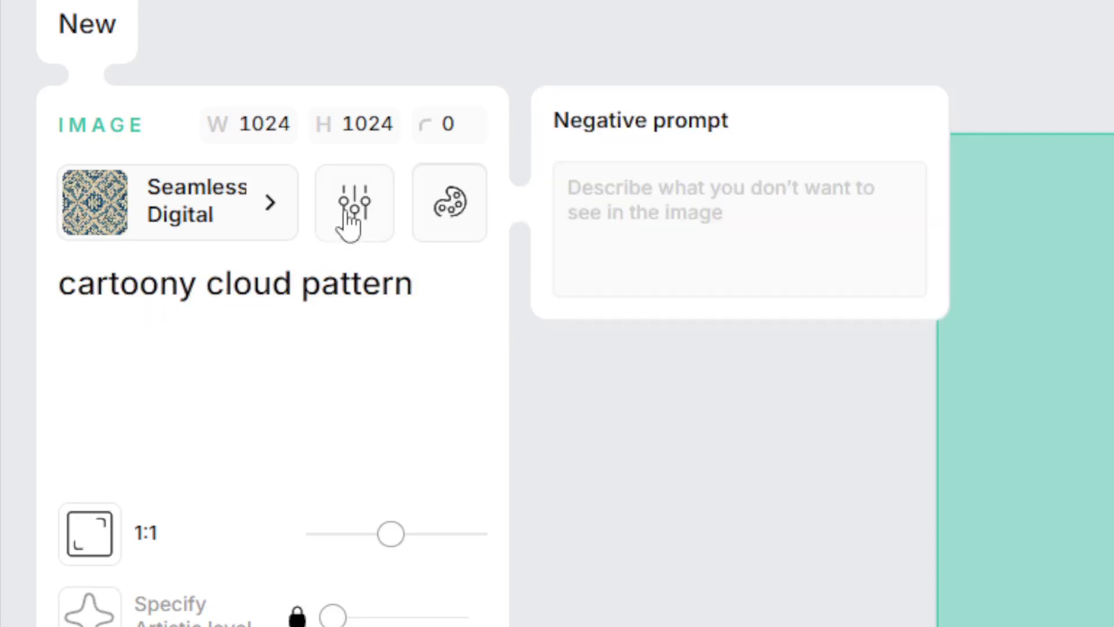
left_click(441, 211)
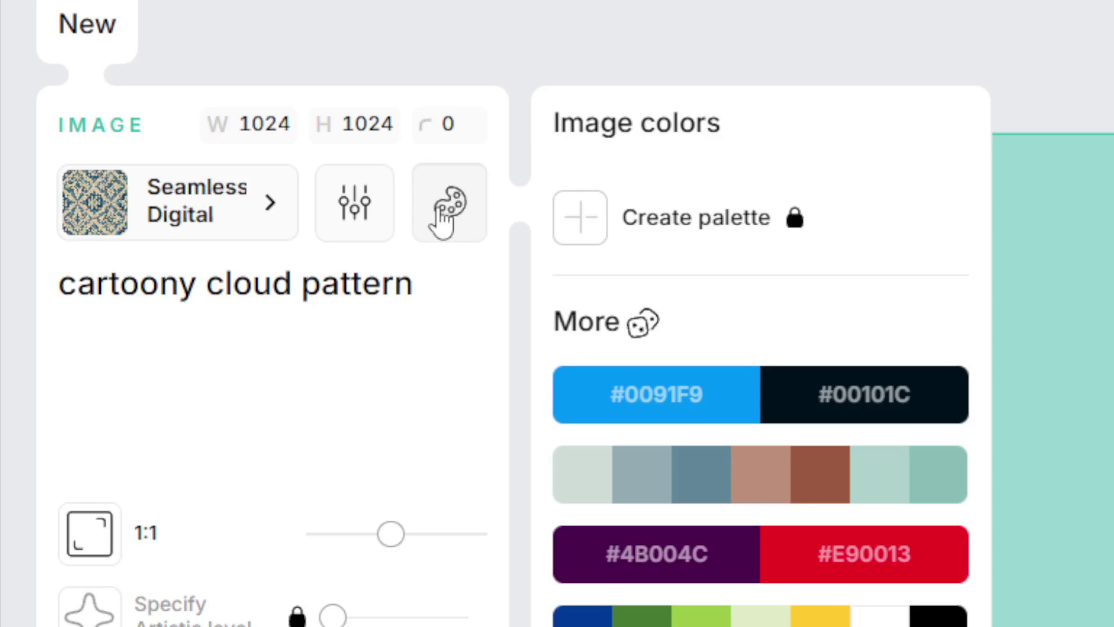
left_click(415, 294)
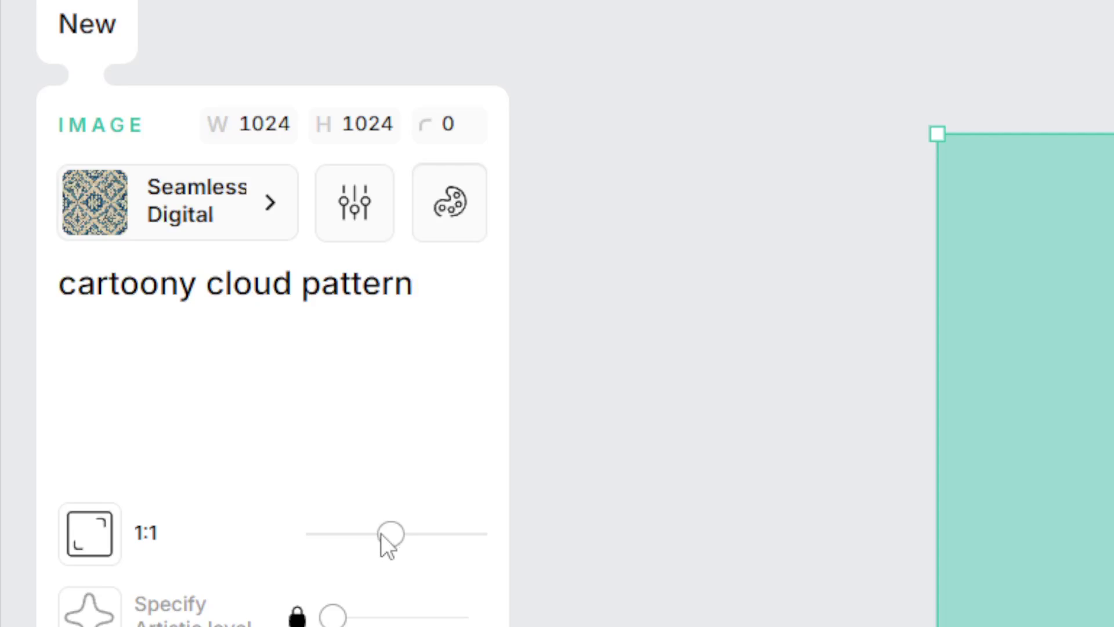
Keep the 1:1 aspect ratio and 2 images, leaving Style diversity off
mouse_move(381, 533)
left_mouse_down()
mouse_move(290, 540)
mouse_move(386, 531)
left_mouse_up()
scroll(336, 515, "down", 6)
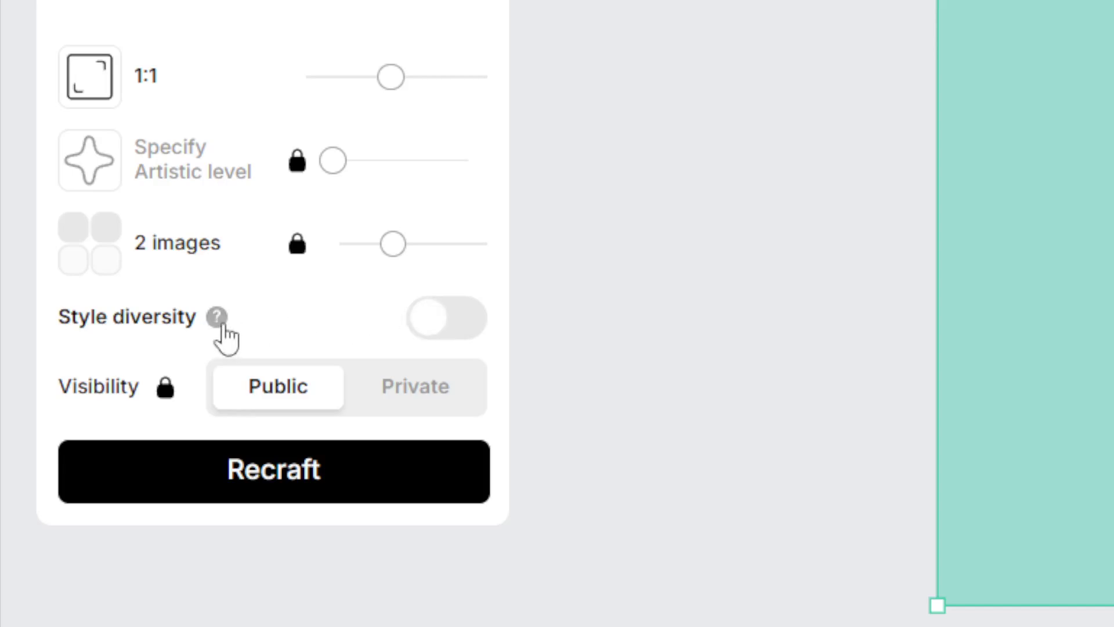
mouse_move(226, 329)
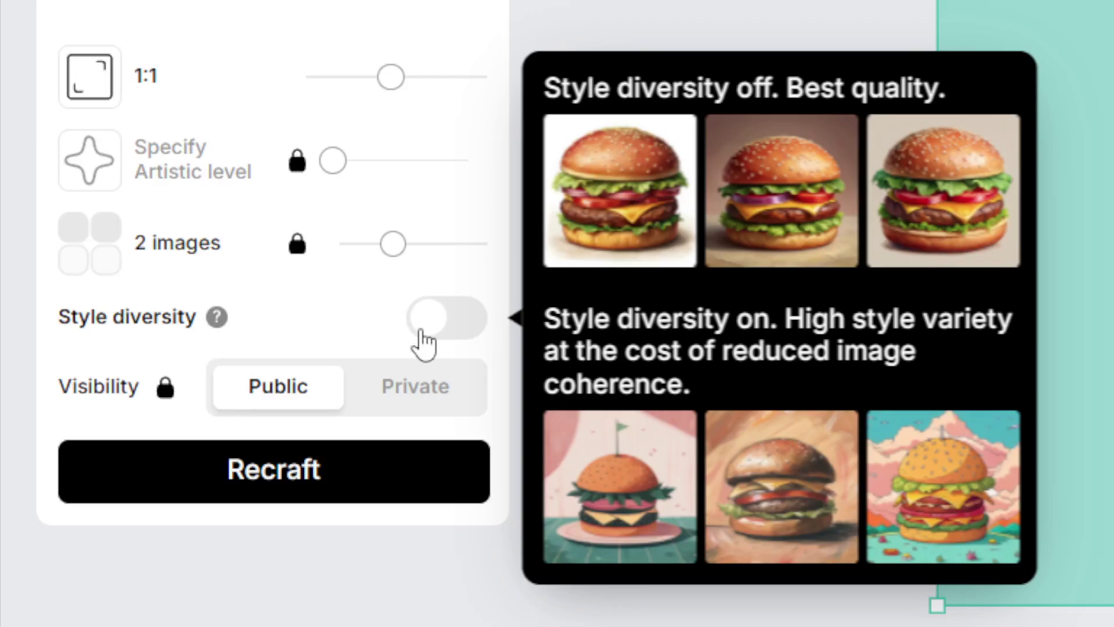
scroll(455, 37, "up", 5)
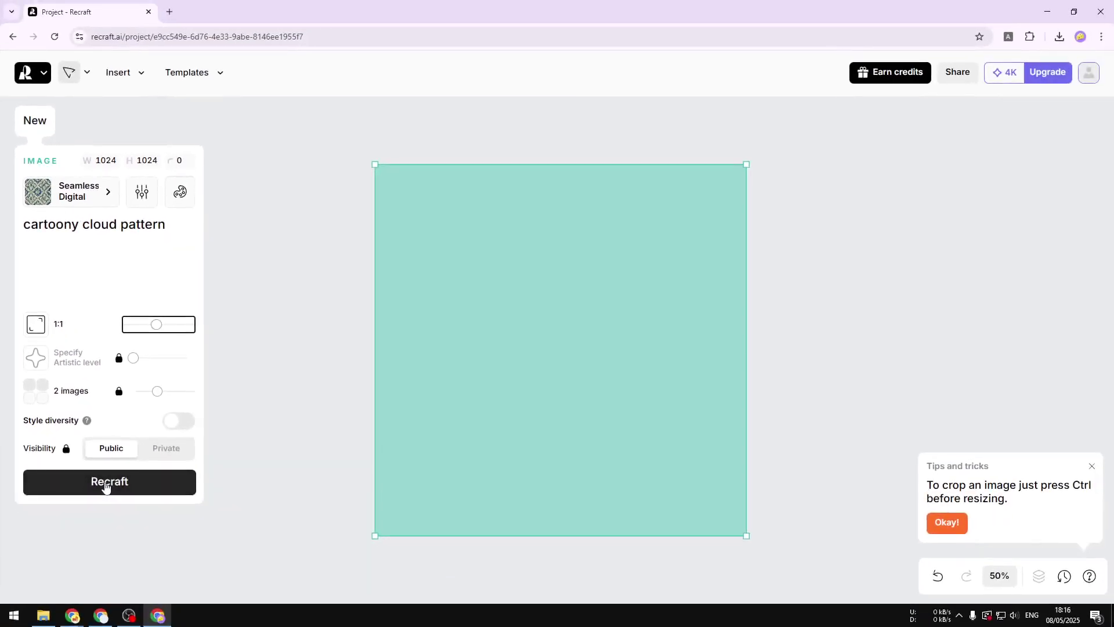
Generate two Seamless Digital images of smiling clouds on a starry blue sky
left_click(105, 486)
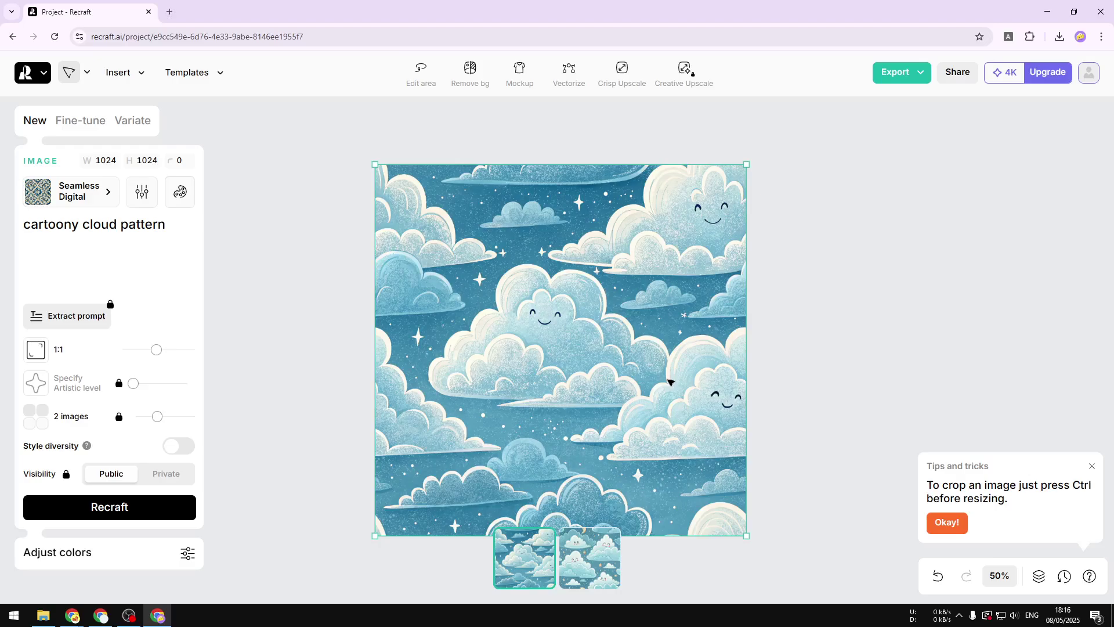
Paste a copy of the cloud image and butt it against the original's right edge
left_click_drag(624, 336, 635, 289)
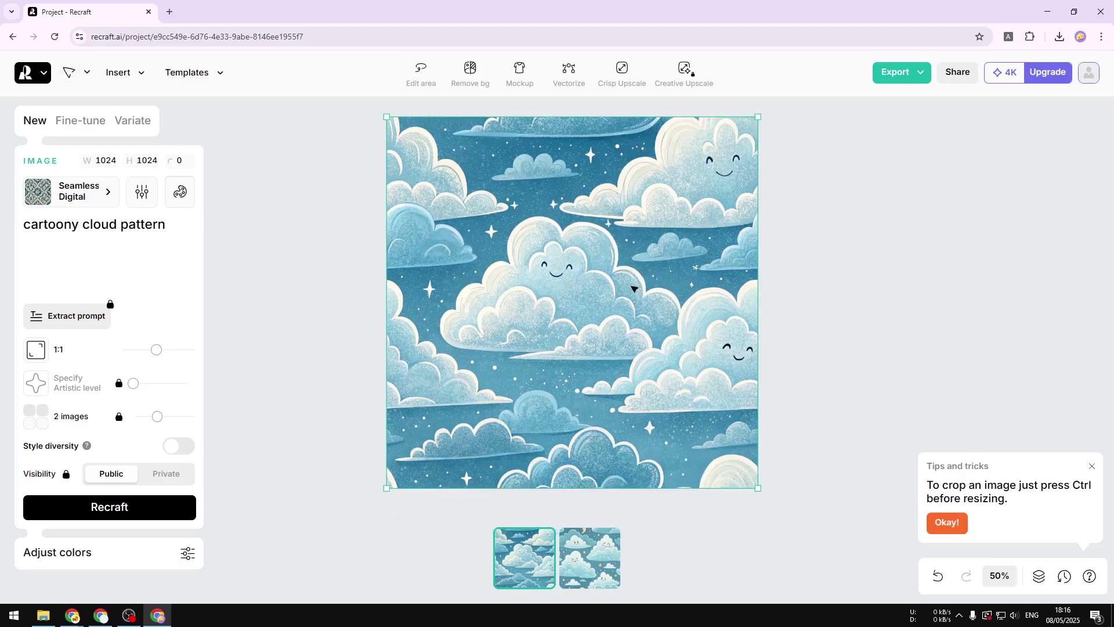
scroll(662, 288, "down", 2)
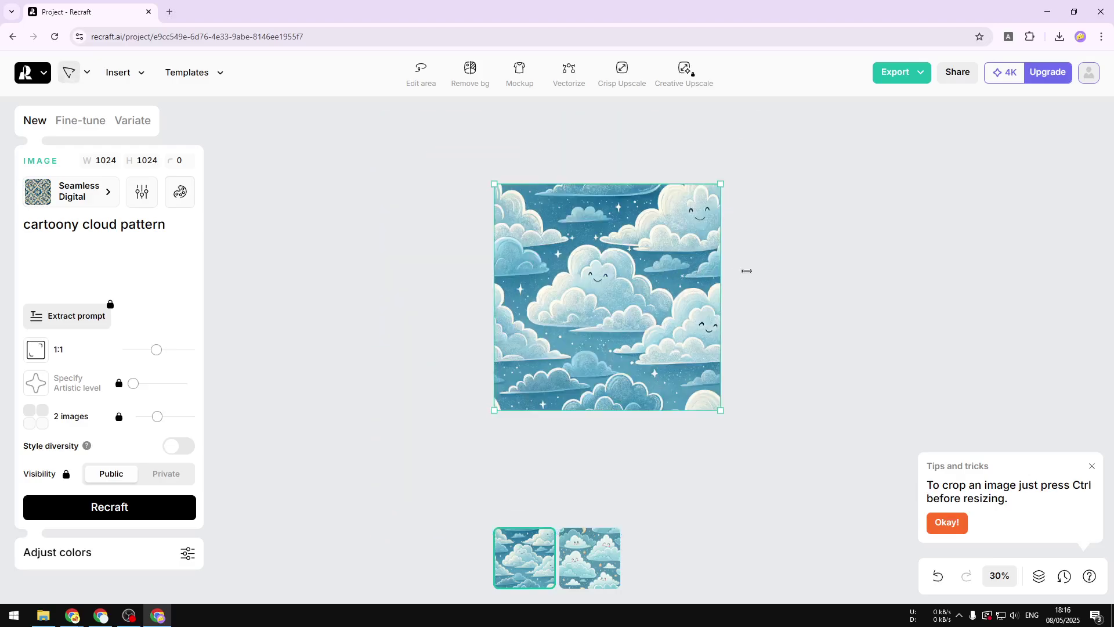
scroll(786, 284, "right", 3)
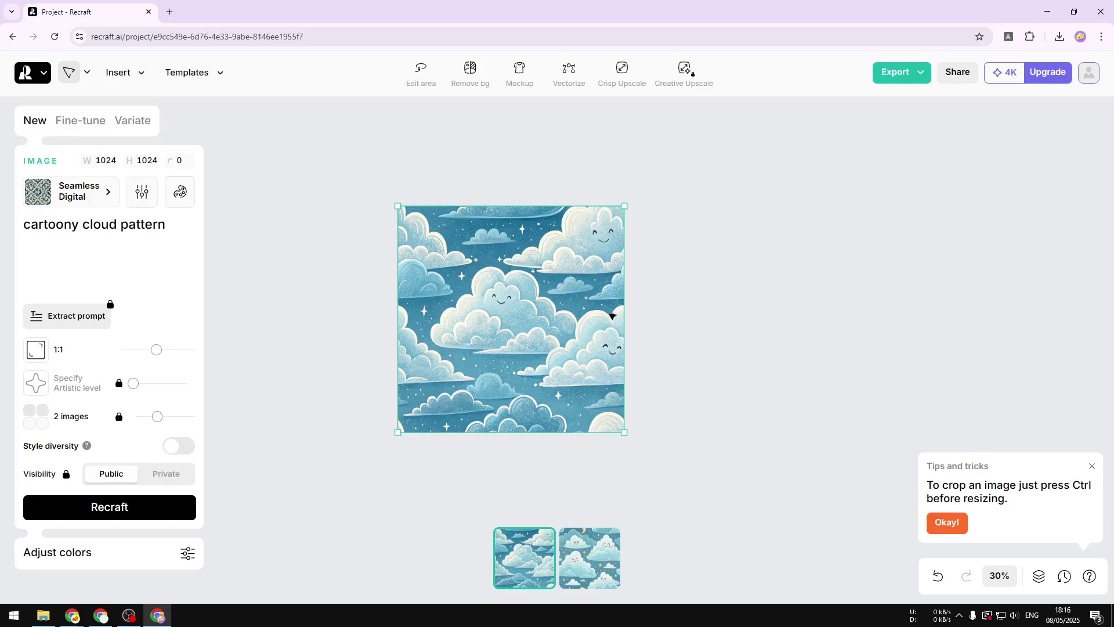
right_click(569, 259)
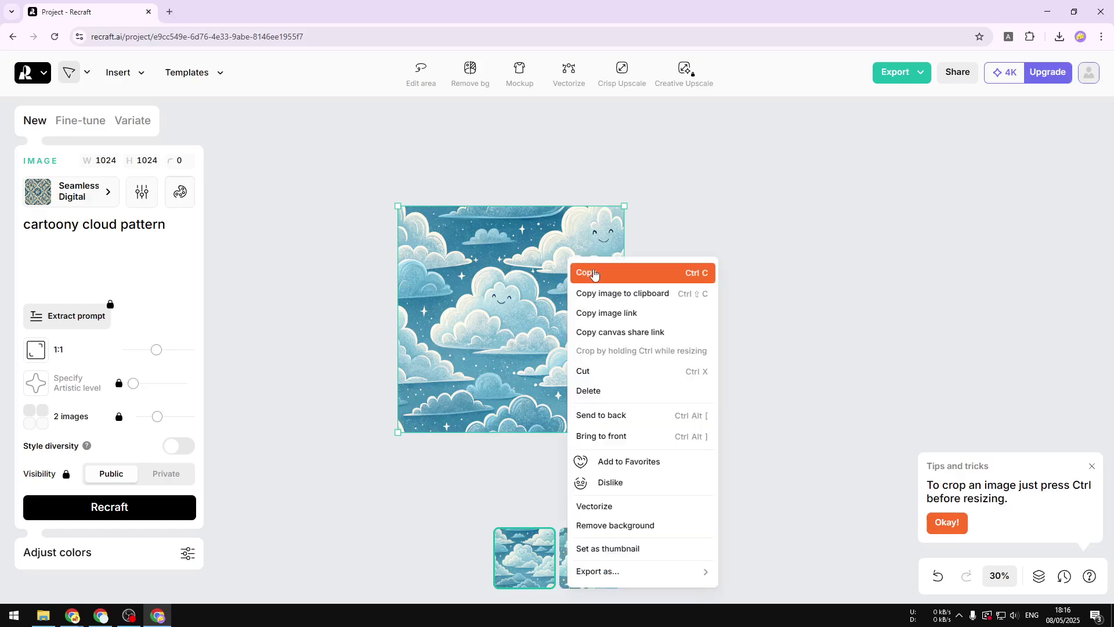
left_click(592, 273)
right_click(708, 224)
left_click(732, 237)
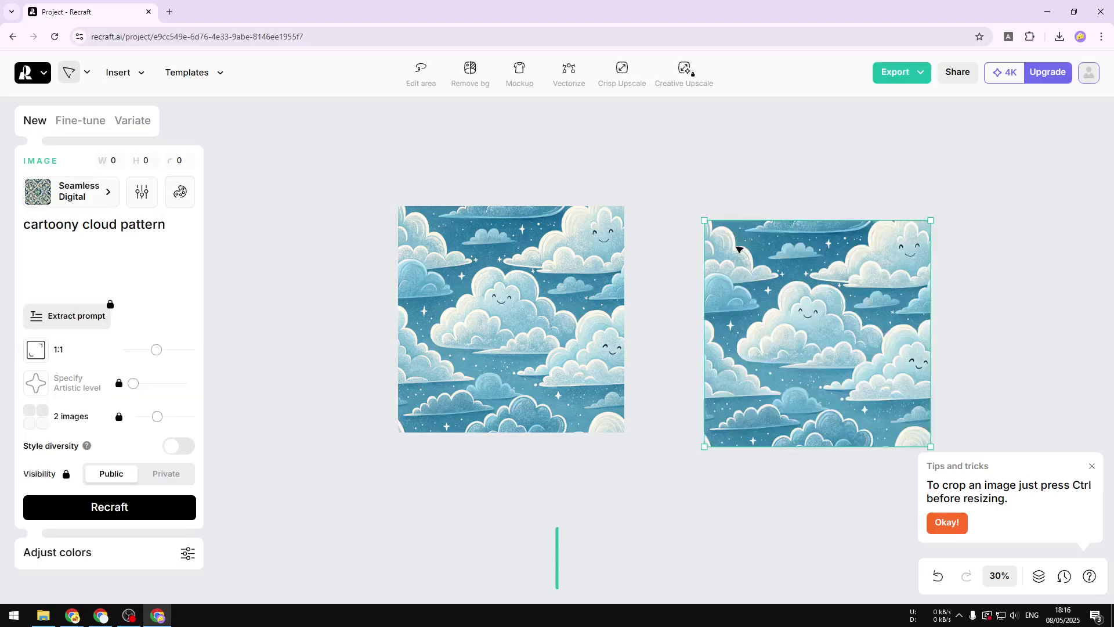
left_click_drag(571, 355, 489, 337)
left_click(702, 354)
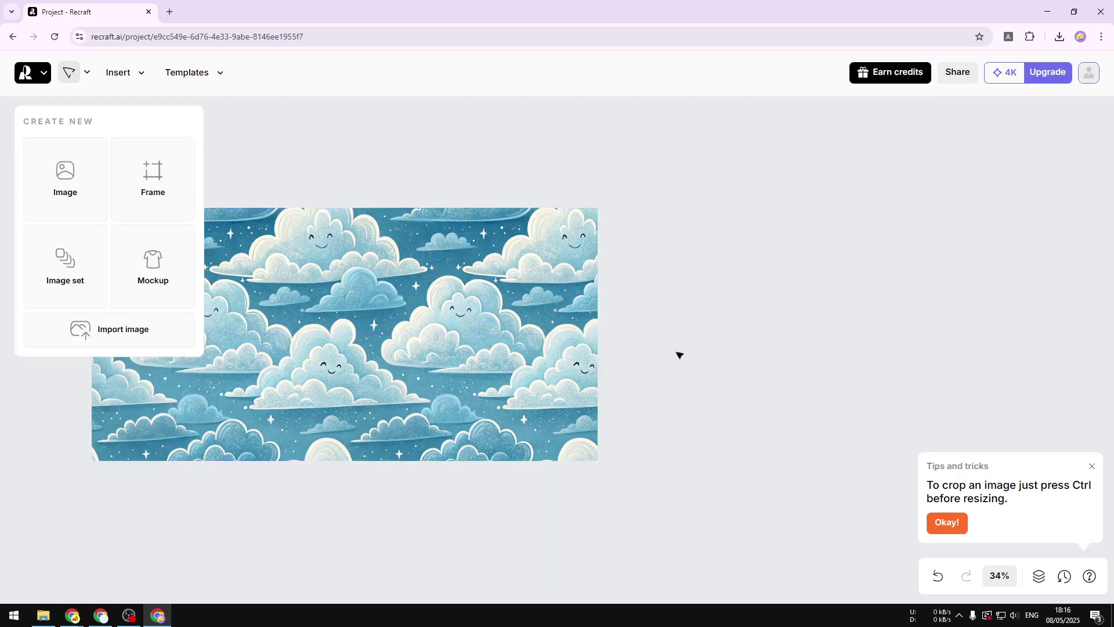
Copy the side-by-side pair and fit it directly beneath to form a 2×2 block
left_click_drag(679, 355, 613, 252)
scroll(876, 271, "down", 3)
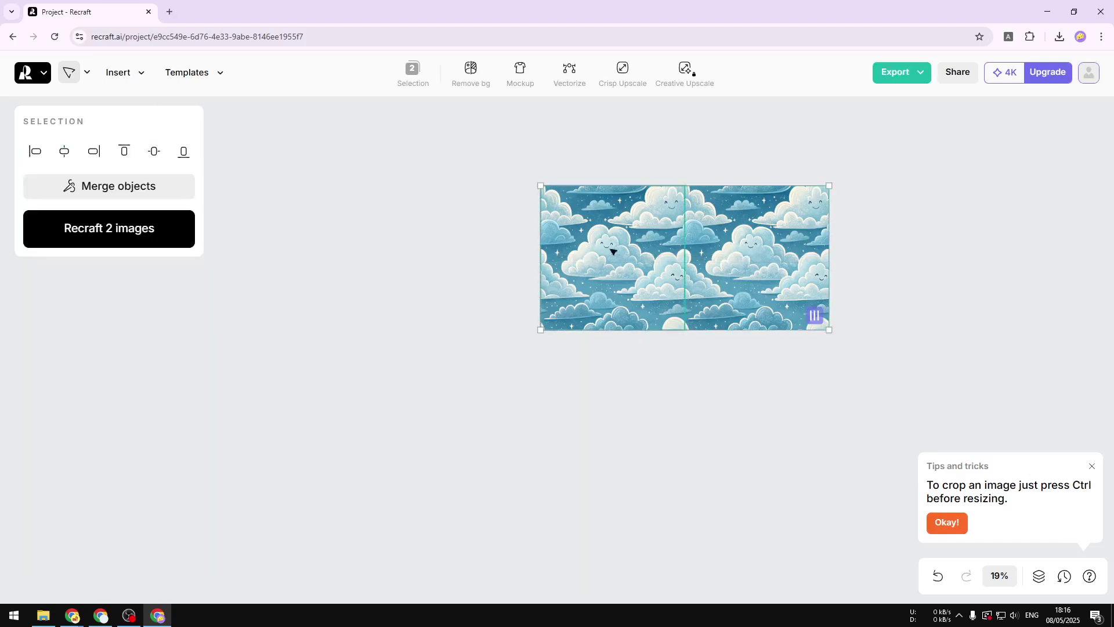
right_click(620, 248)
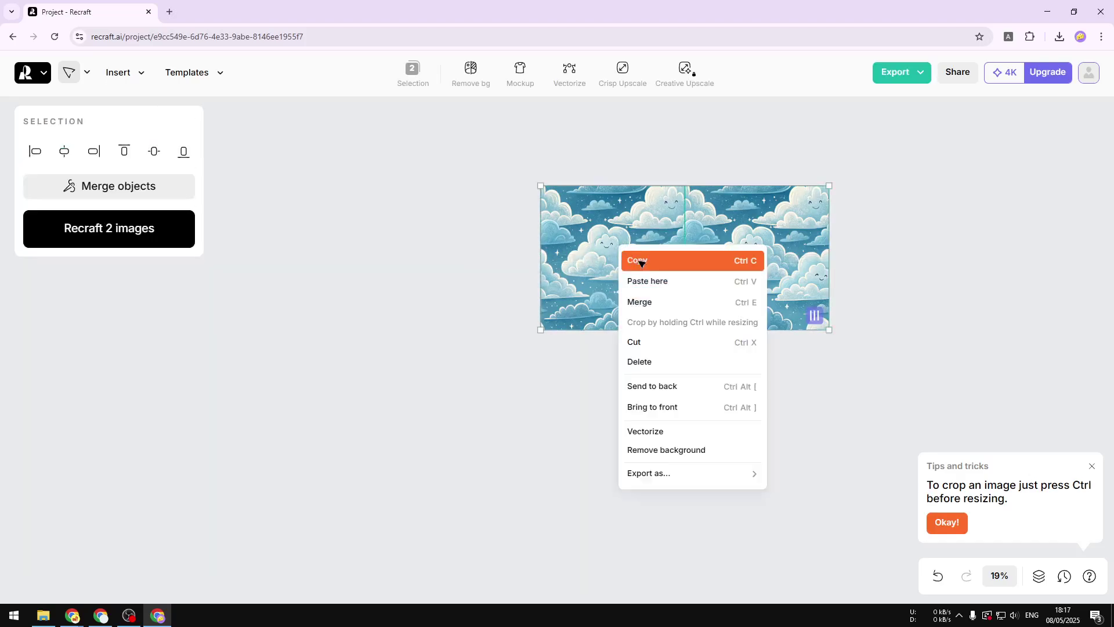
left_click(638, 260)
left_click_drag(639, 272, 614, 268)
right_click(555, 399)
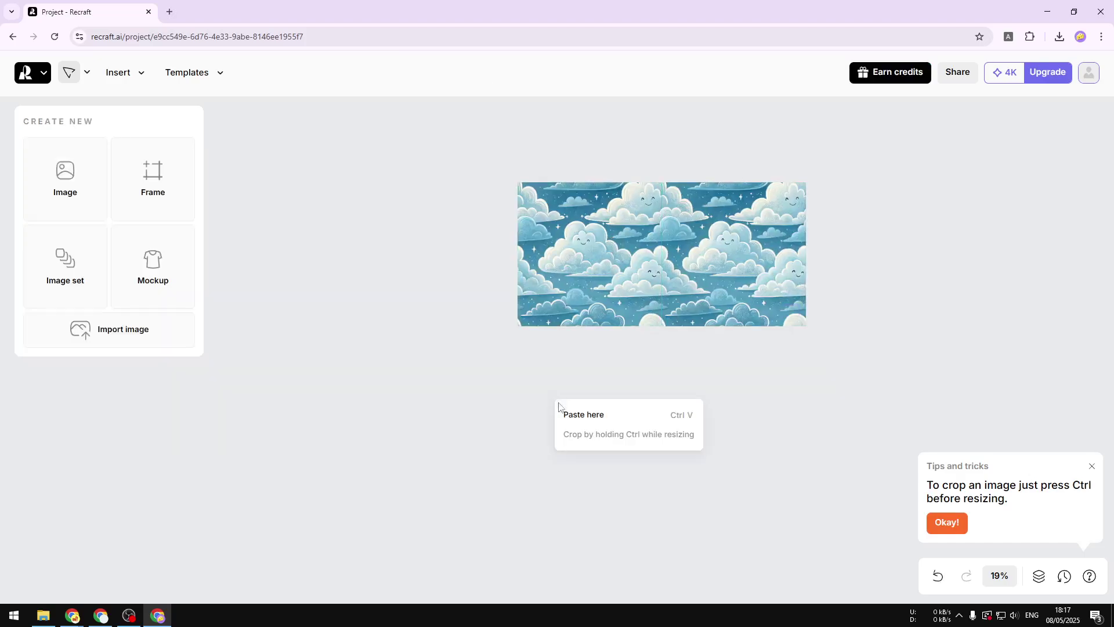
left_click(582, 412)
left_click_drag(629, 423, 595, 353)
Check the bottom tiles and clear the selection to view the continuous pattern
scroll(594, 353, "up", 3)
scroll(995, 338, "up", 2)
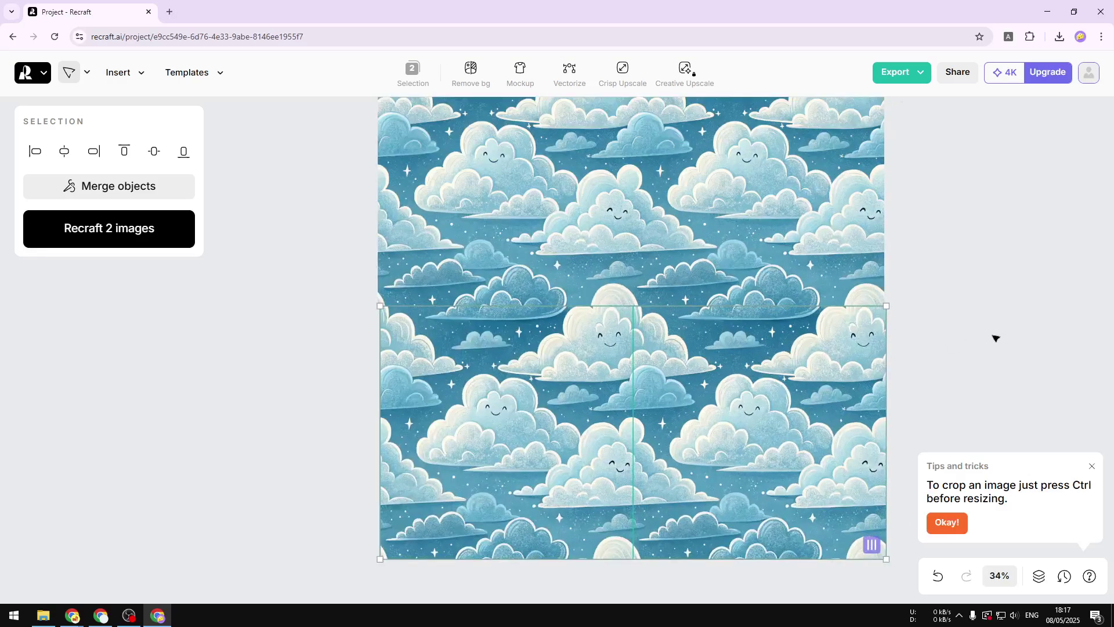
left_click(995, 338)
left_click(499, 383)
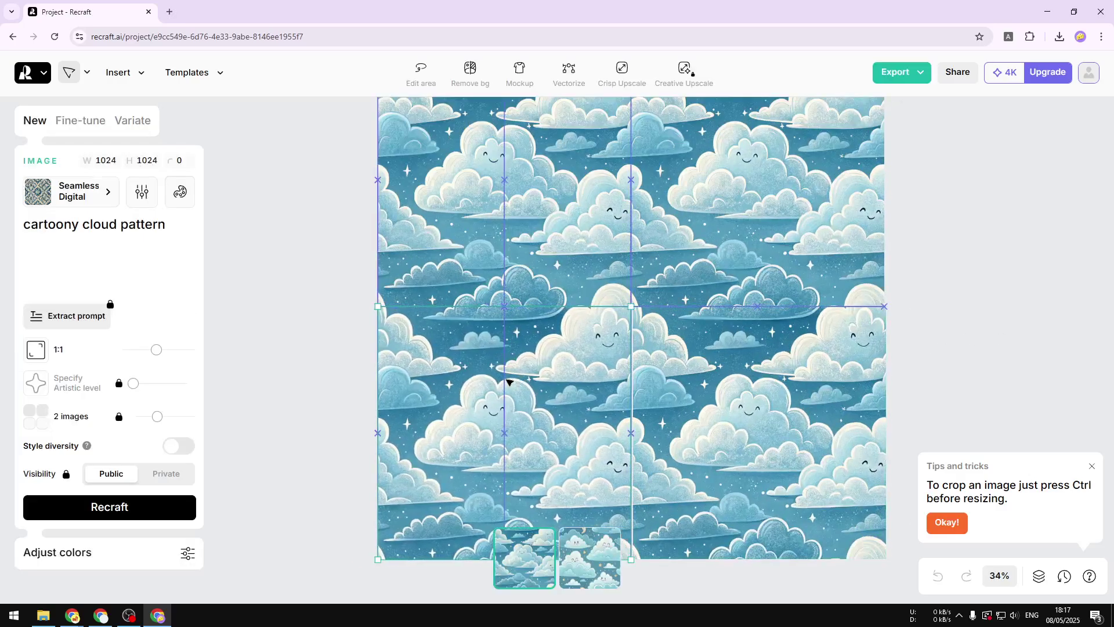
left_click(739, 379)
left_click(1012, 344)
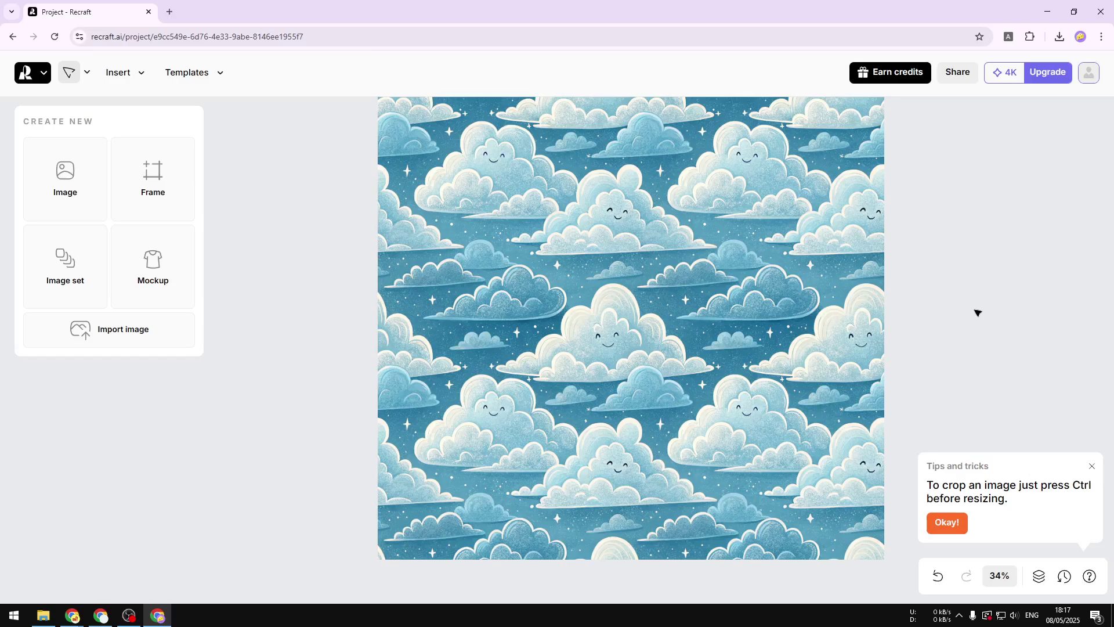
Marquee-select all four cloud tiles and use Merge objects to make one 2048×2048 image
scroll(966, 335, "down", 3)
scroll(980, 313, "right", 5)
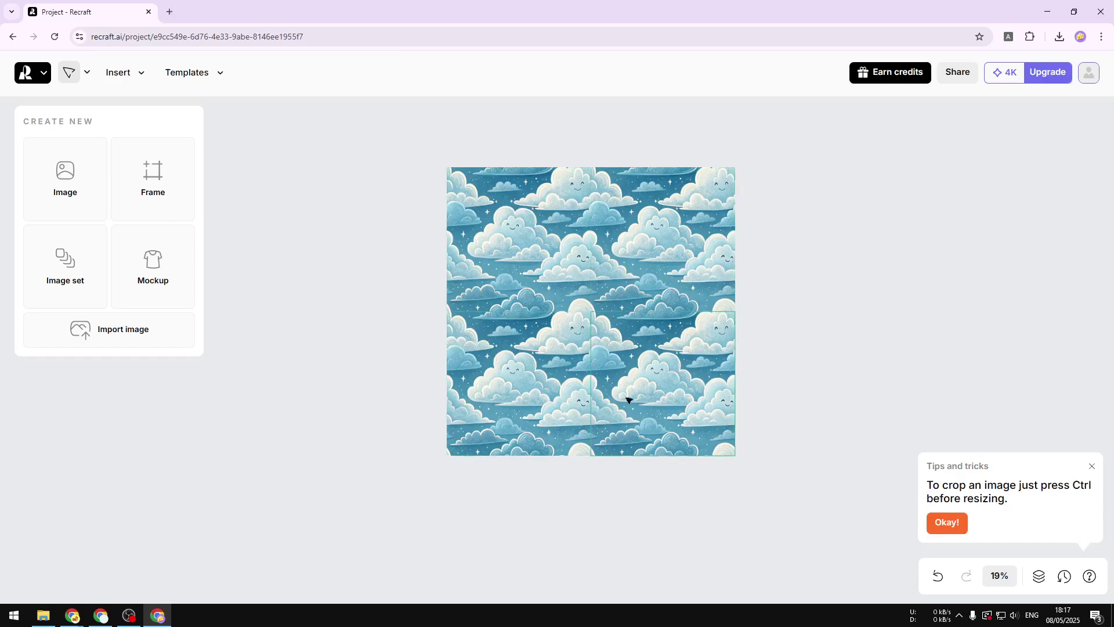
left_click_drag(877, 409, 547, 229)
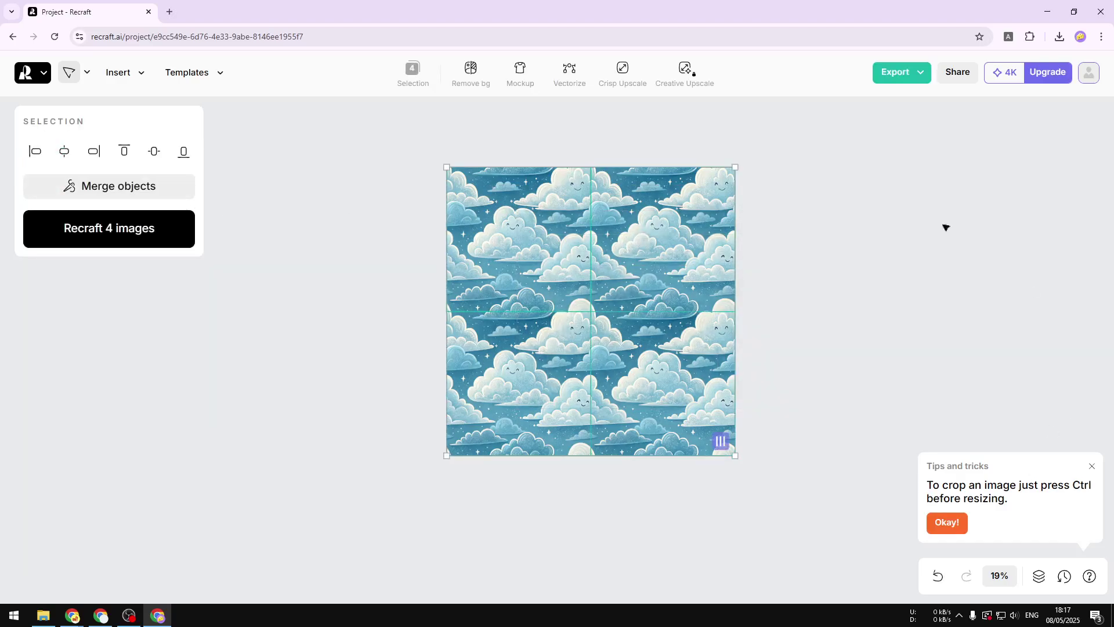
left_click(104, 192)
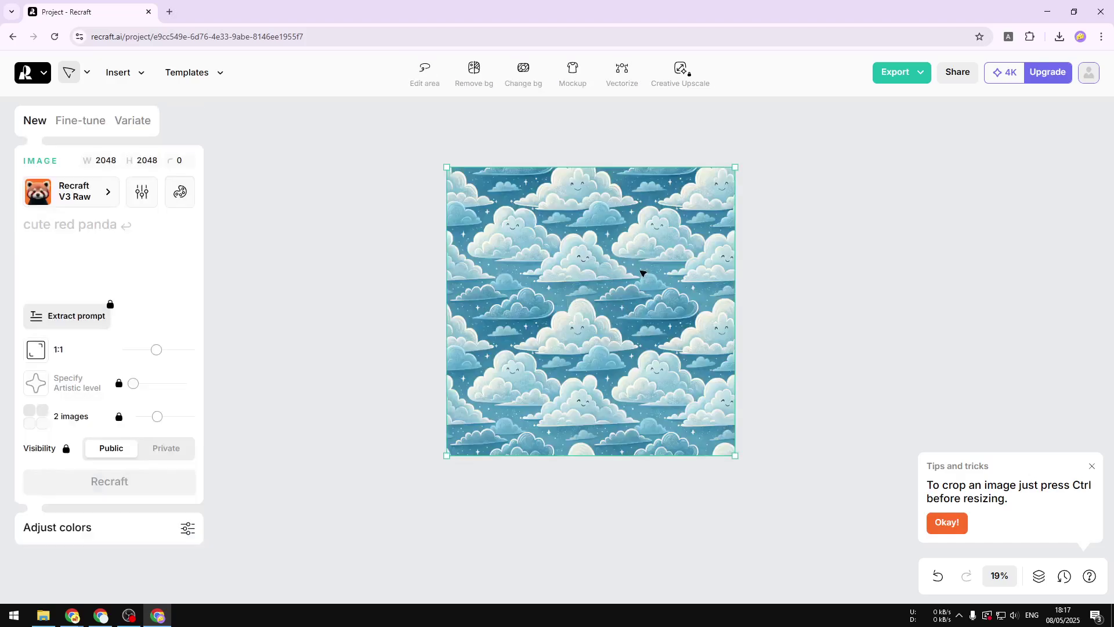
Paste a copy of the merged cloud image beside it to check the seamless repeat
right_click(609, 244)
left_click(627, 256)
right_click(819, 243)
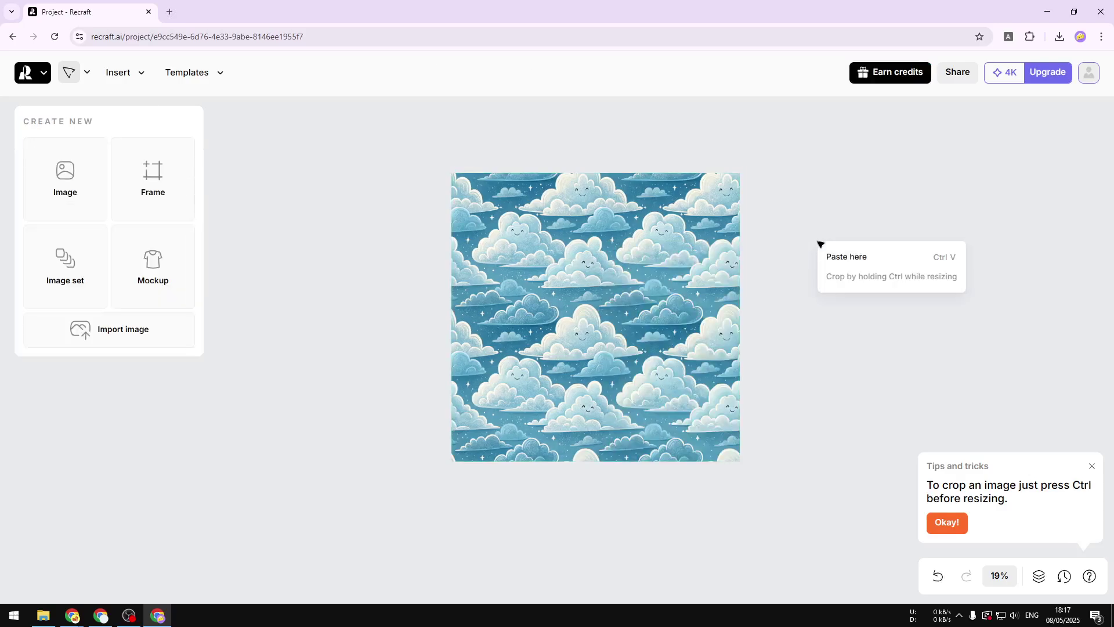
left_click(849, 257)
left_click_drag(685, 293, 553, 269)
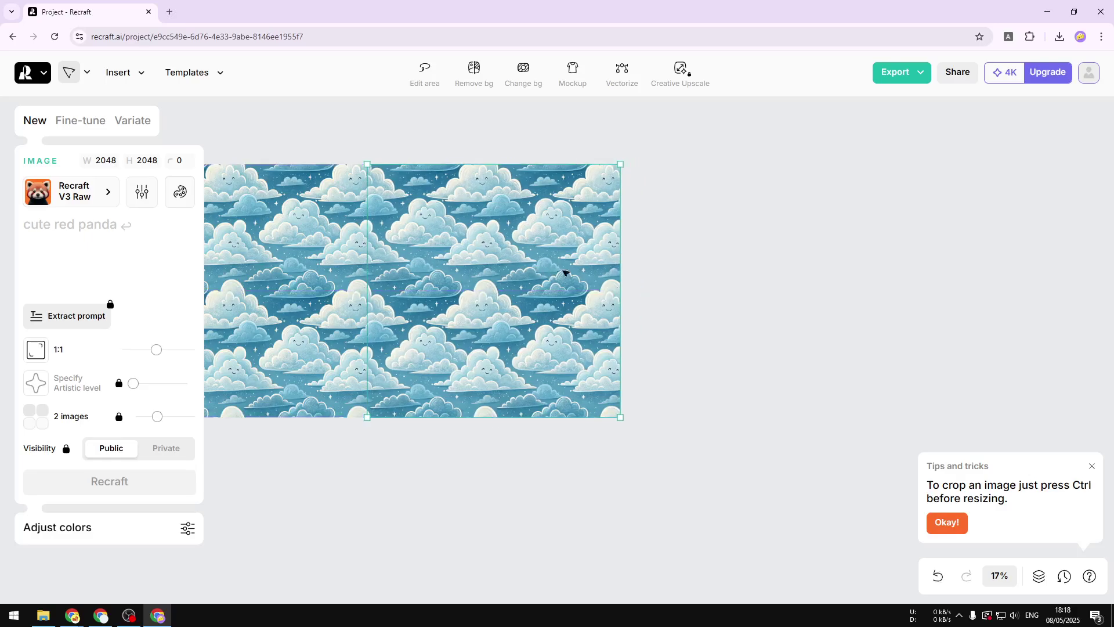
left_click(708, 298)
Delete the right-hand copy, leaving only the merged cloud image
scroll(416, 405, "left", 3)
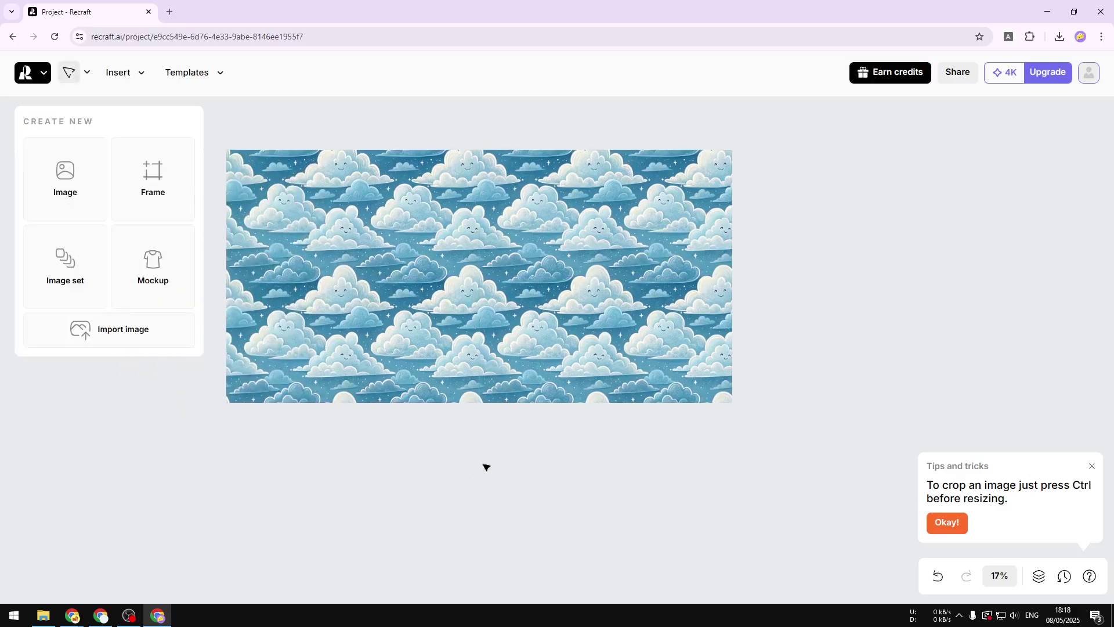
left_click(588, 302)
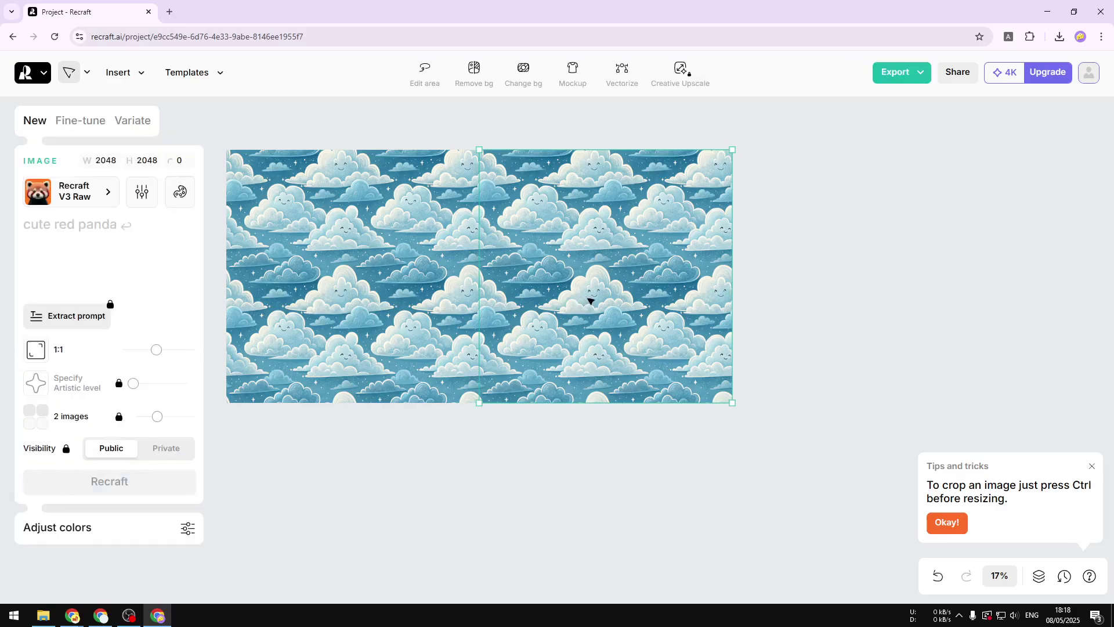
key("Delete")
scroll(760, 319, "right", 3)
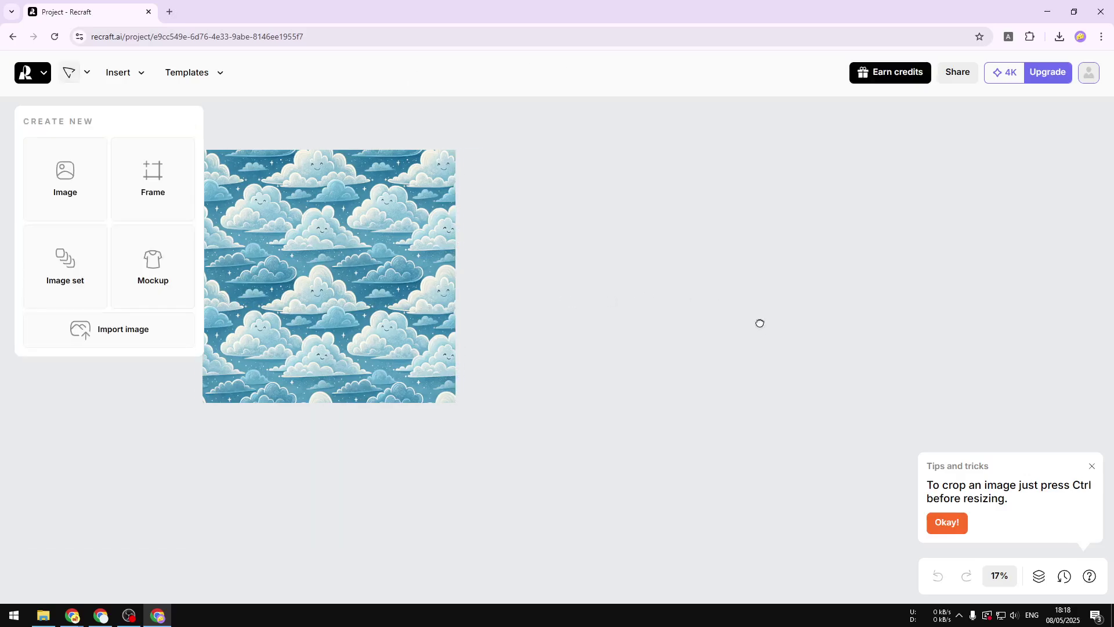
Generate a new image from 'a plain white hand back', aligned beside the cloud pattern
left_click(58, 184)
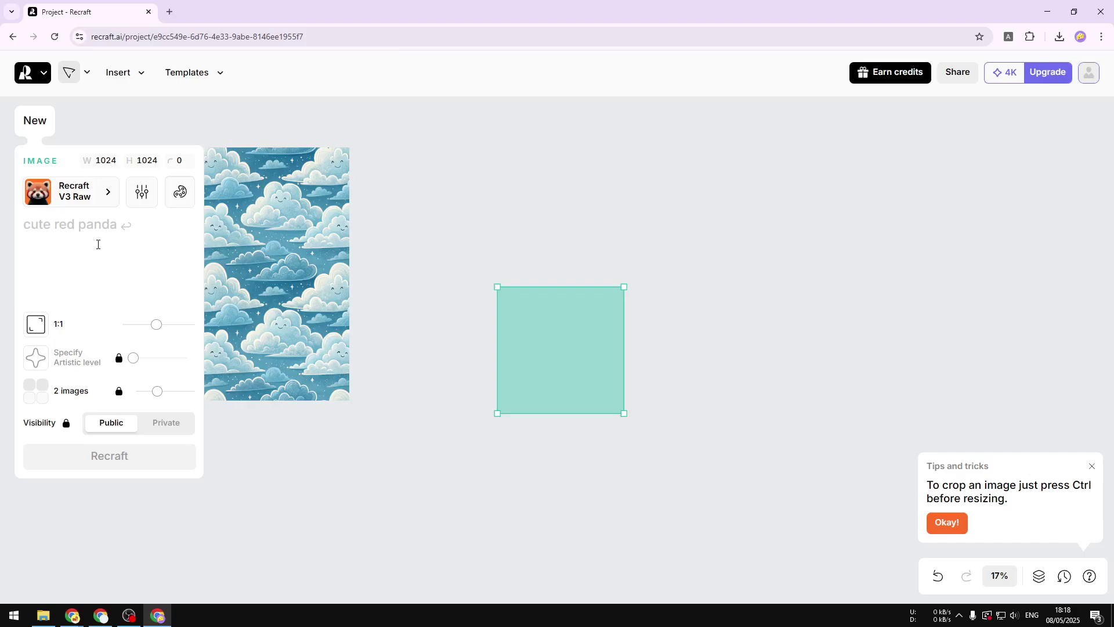
type("a plai")
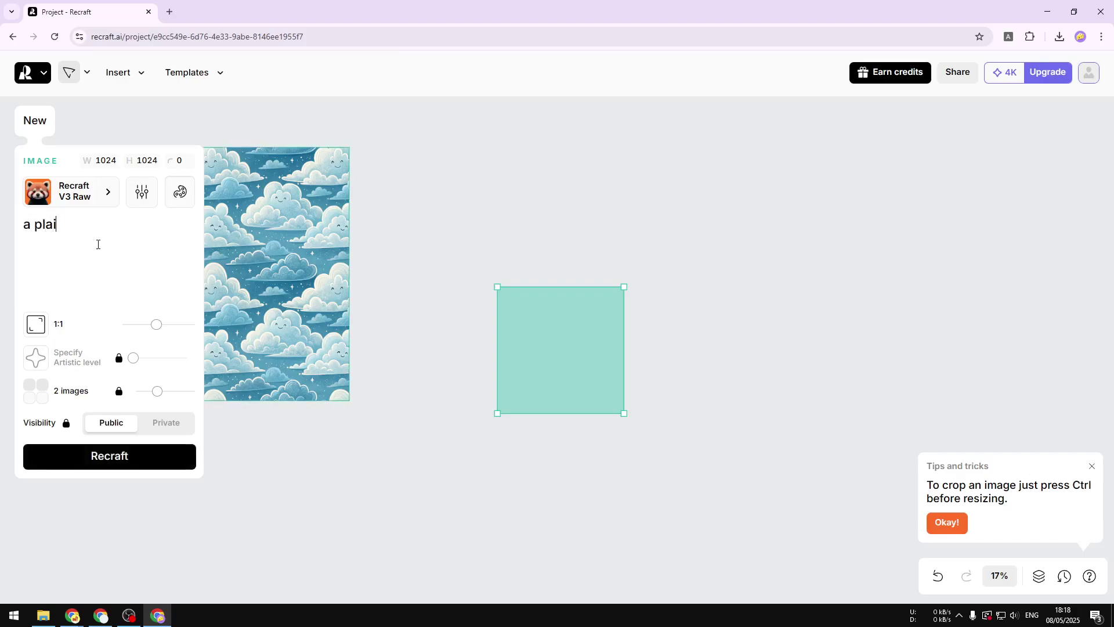
type("n white hand back")
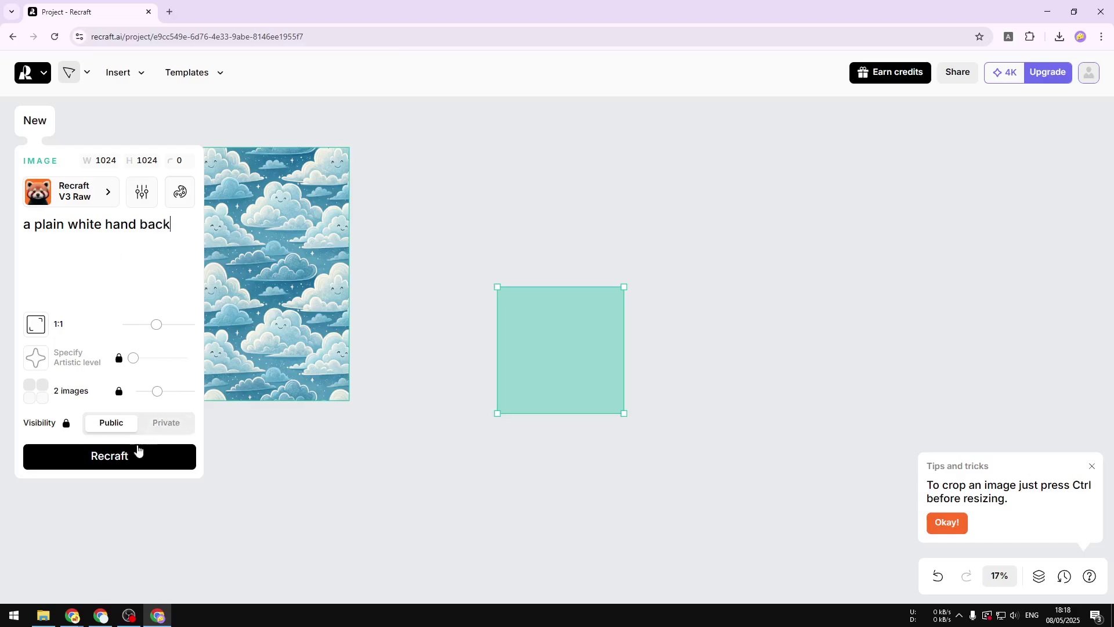
left_click(125, 462)
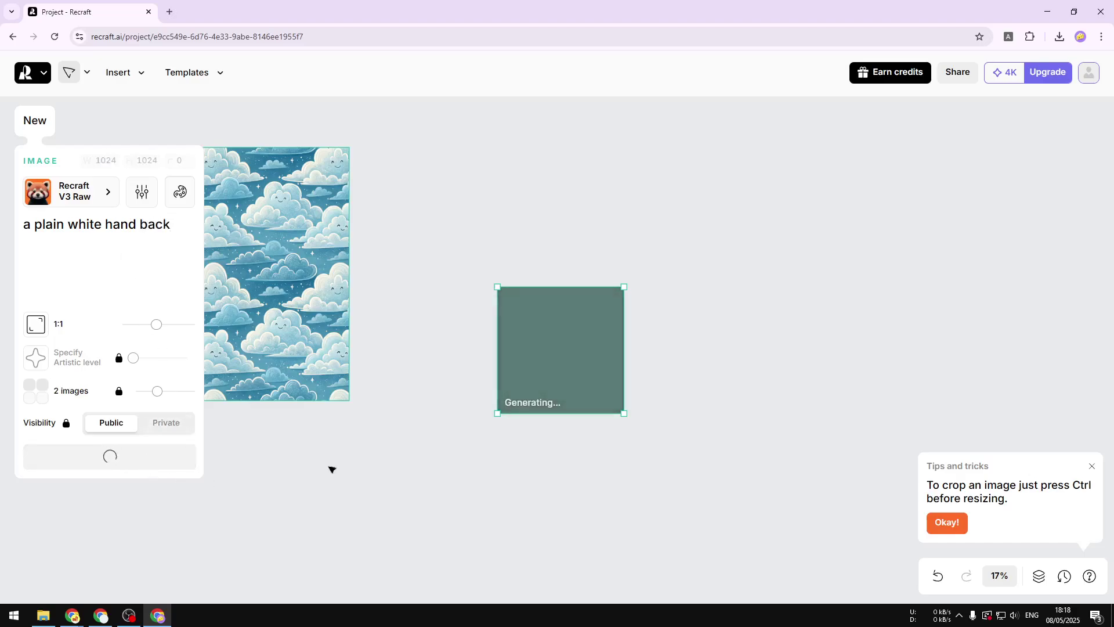
left_click_drag(418, 343, 524, 322)
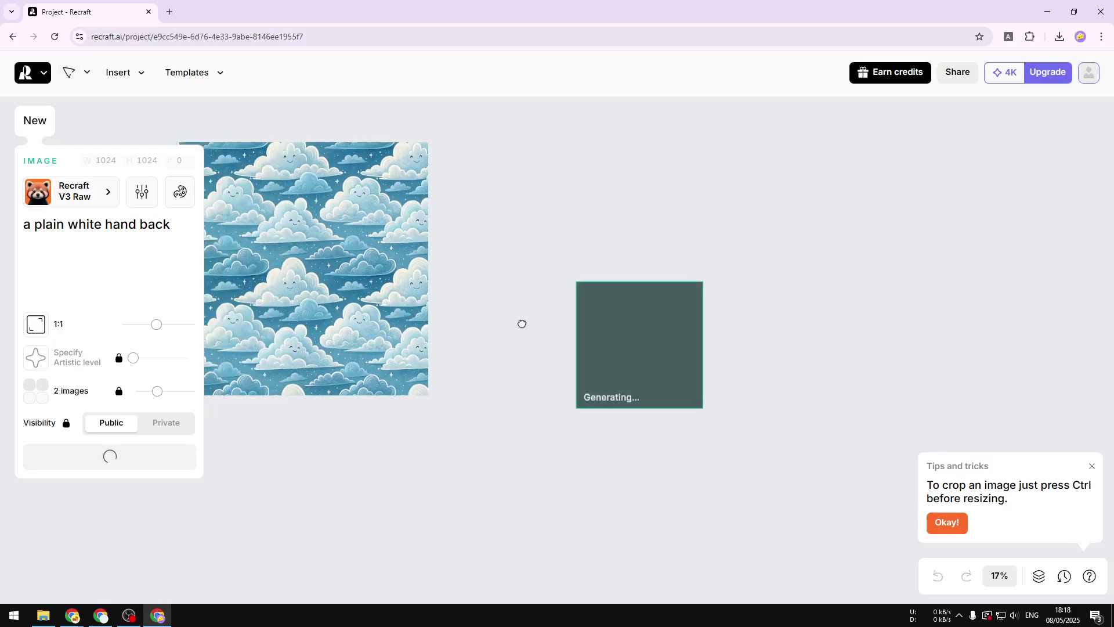
left_click(328, 237)
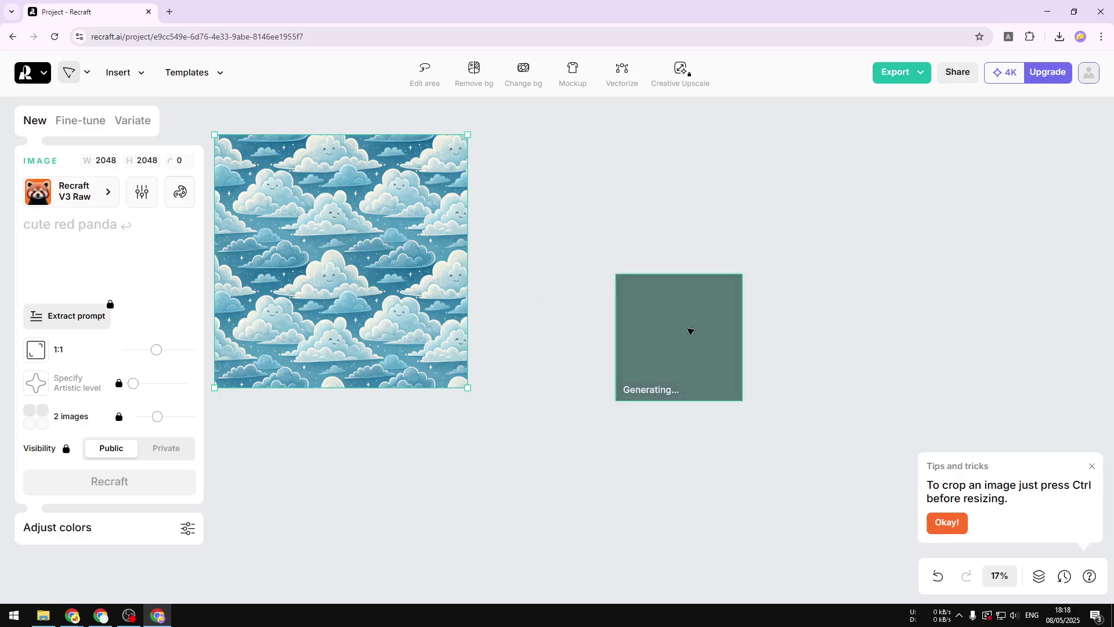
left_click_drag(689, 328, 581, 314)
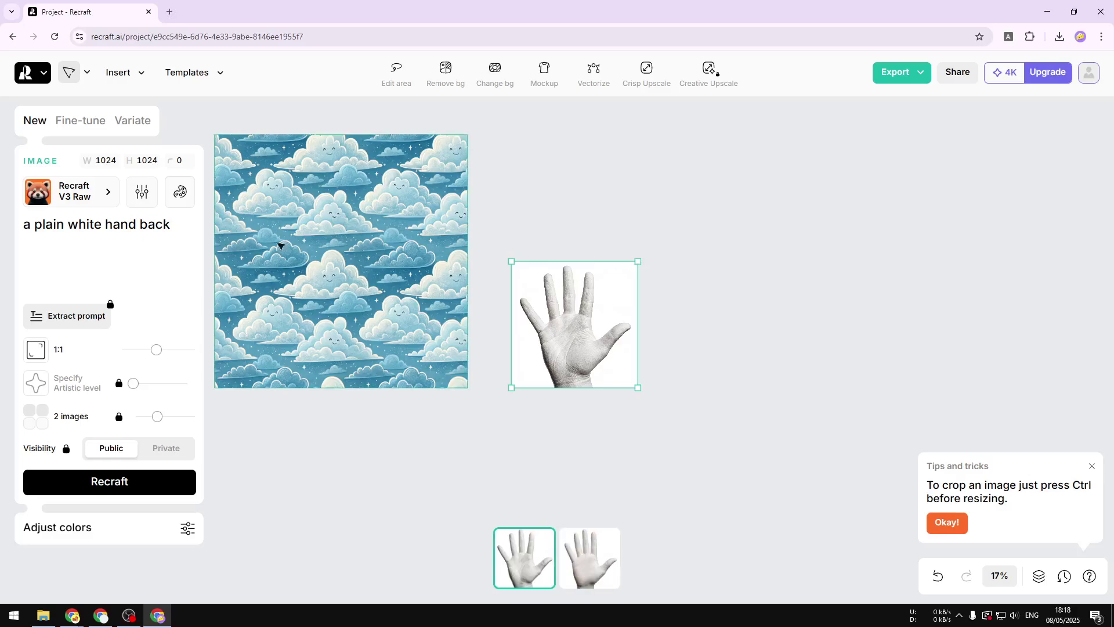
Correct the prompt to 'a plain white hand bag' and regenerate
double_click(149, 225)
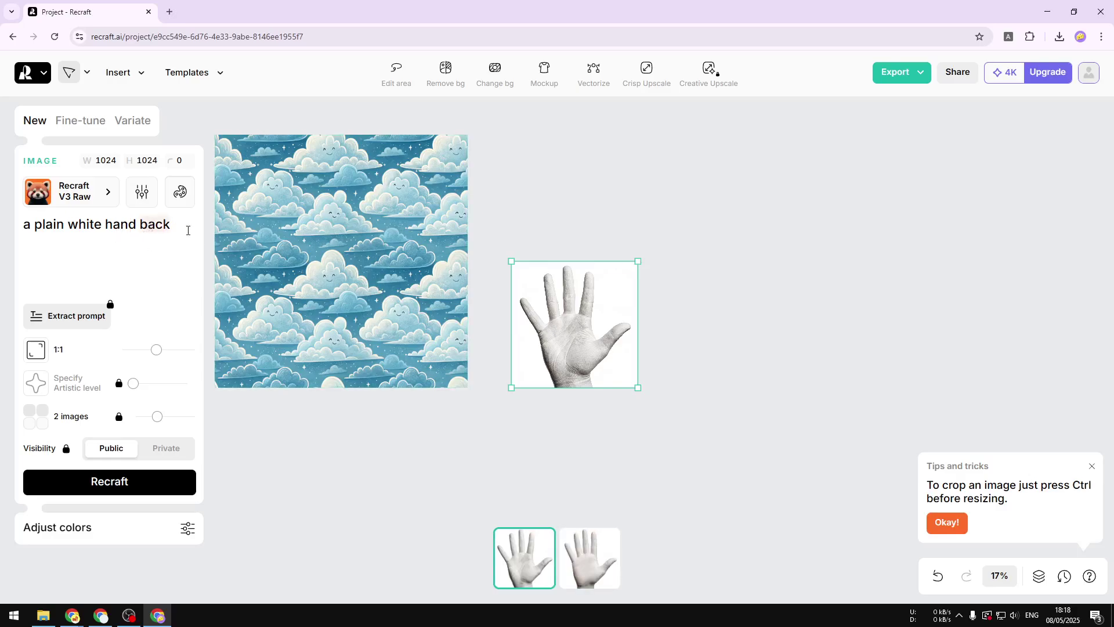
type("bag")
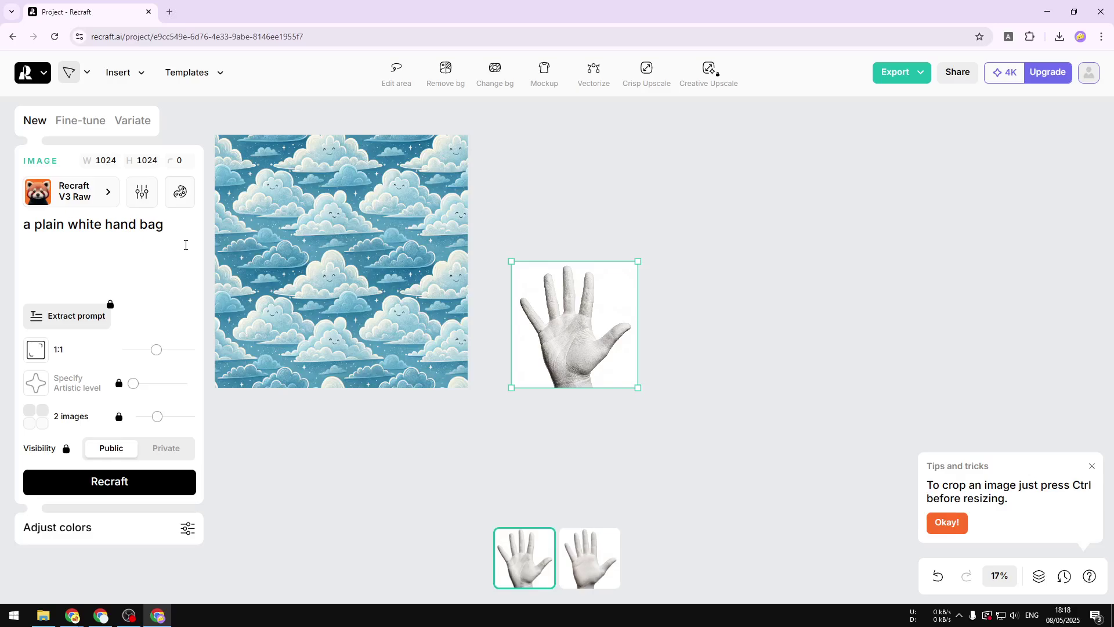
left_click(139, 487)
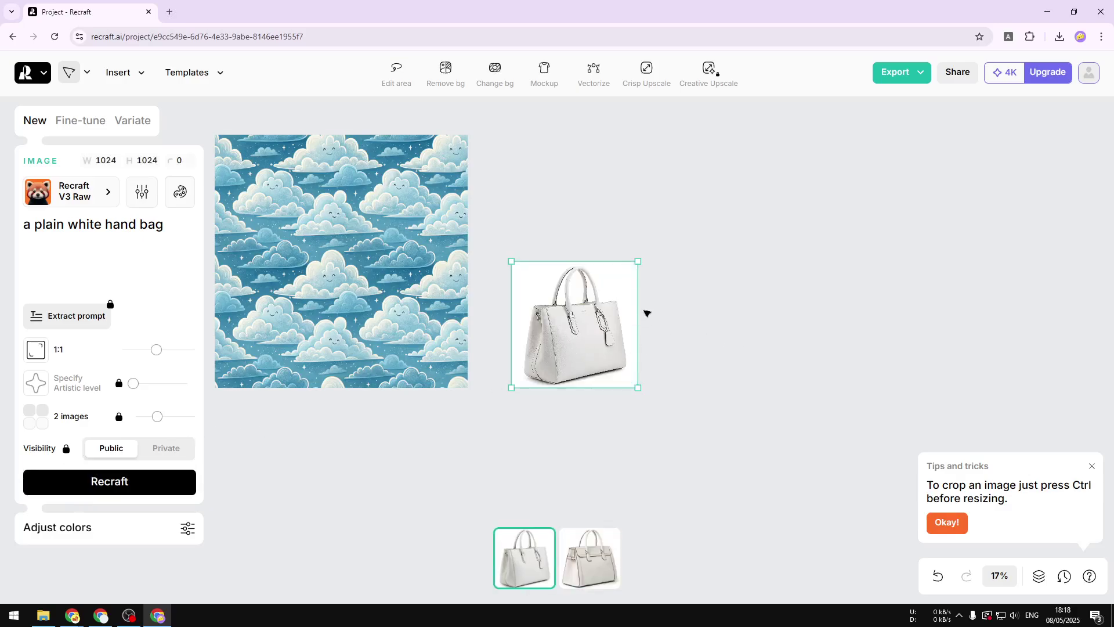
Enlarge the white handbag image to about 2000 px and convert it into a mockup
left_click_drag(639, 260, 759, 161)
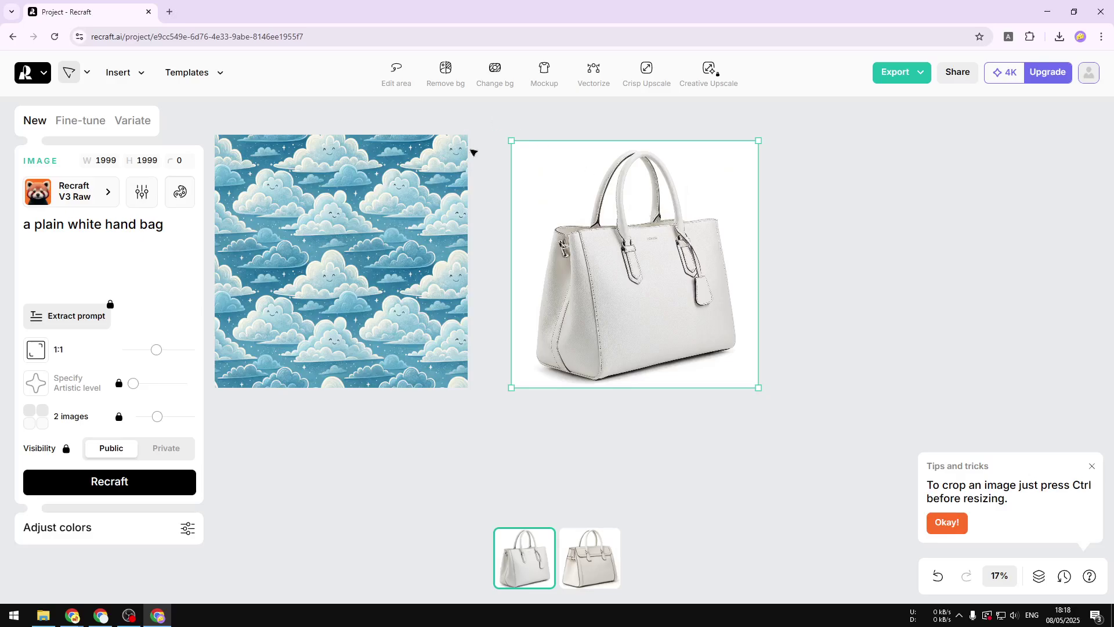
left_click(544, 76)
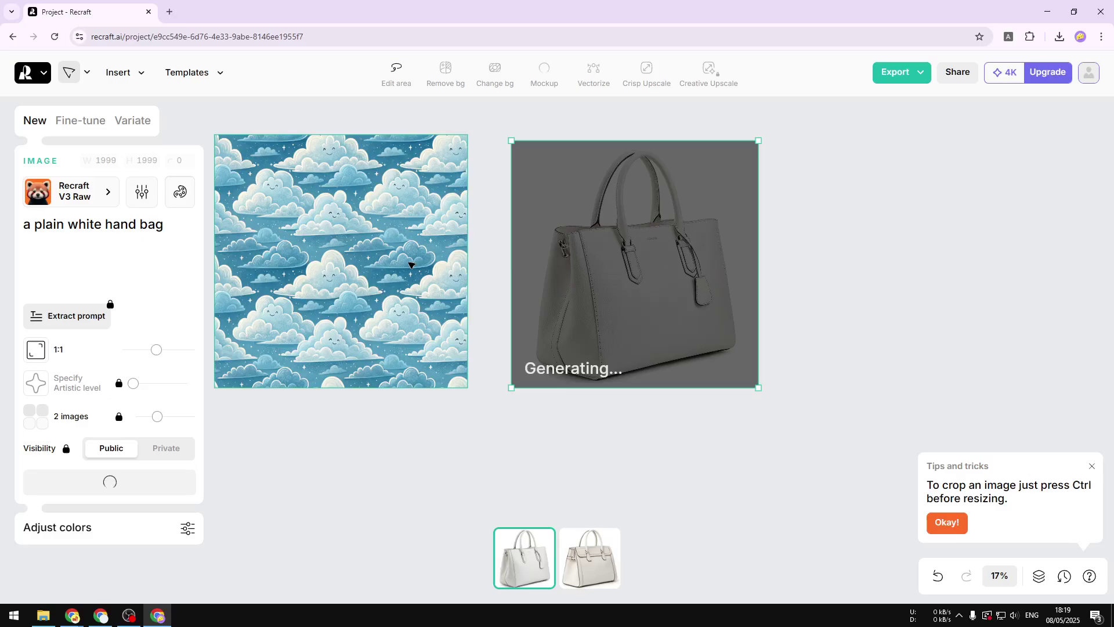
Place the cloud pattern image onto the front of the handbag mockup
right_click(385, 256)
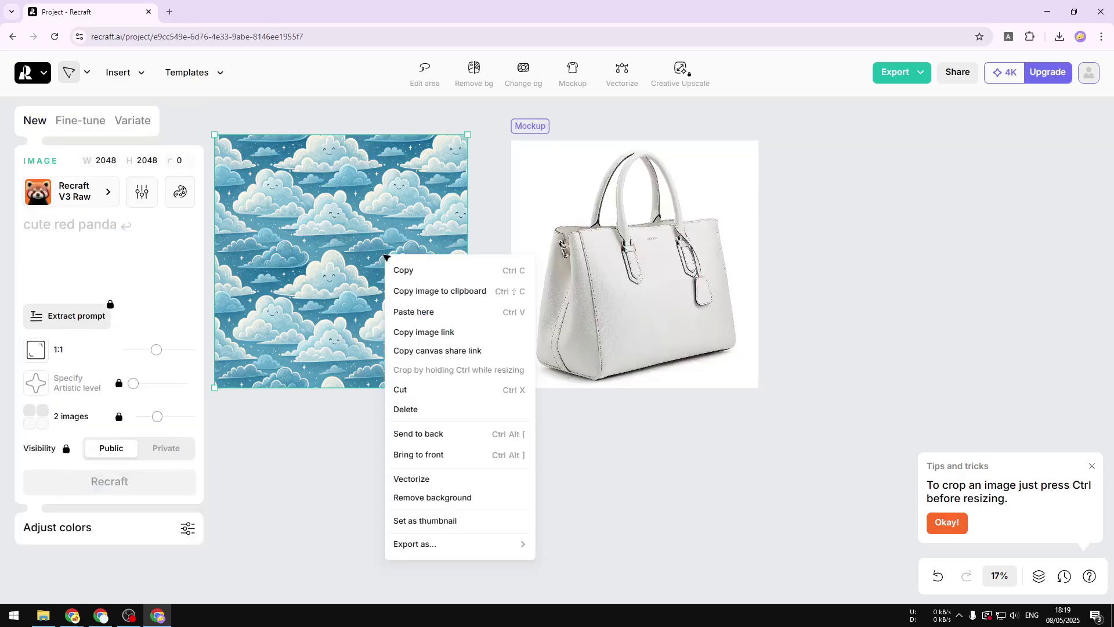
mouse_move(444, 549)
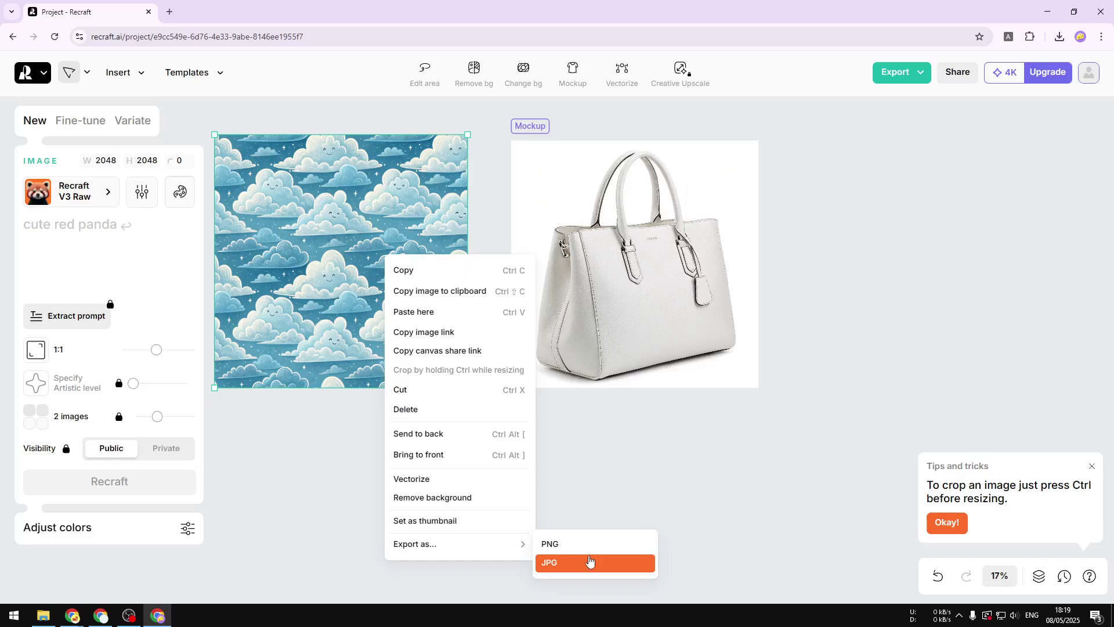
left_click(853, 376)
left_click(301, 266)
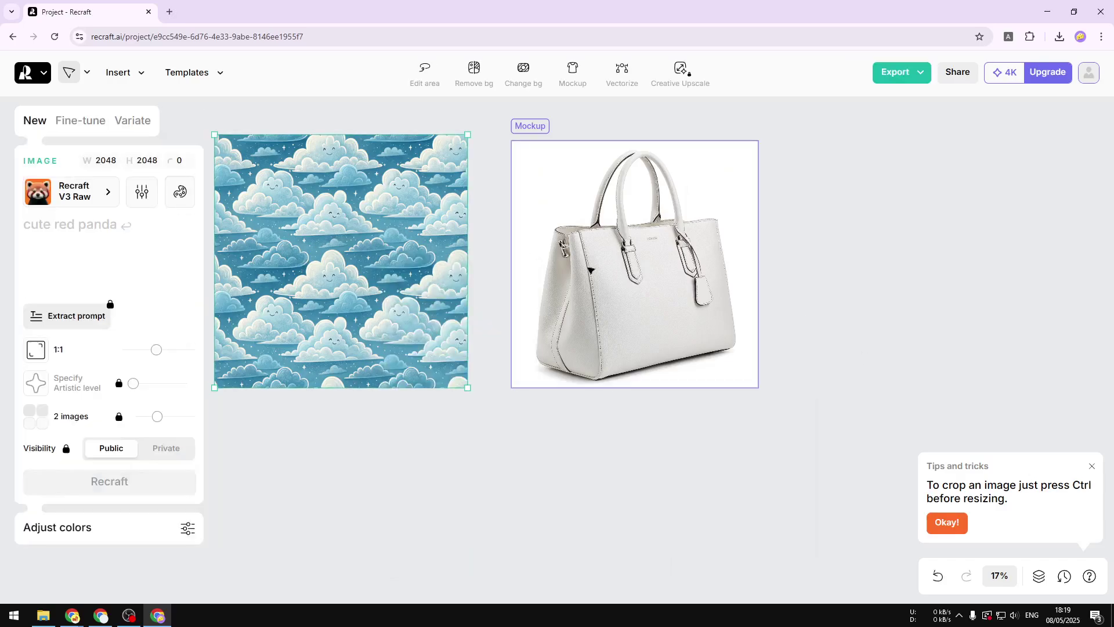
left_click_drag(373, 248, 629, 264)
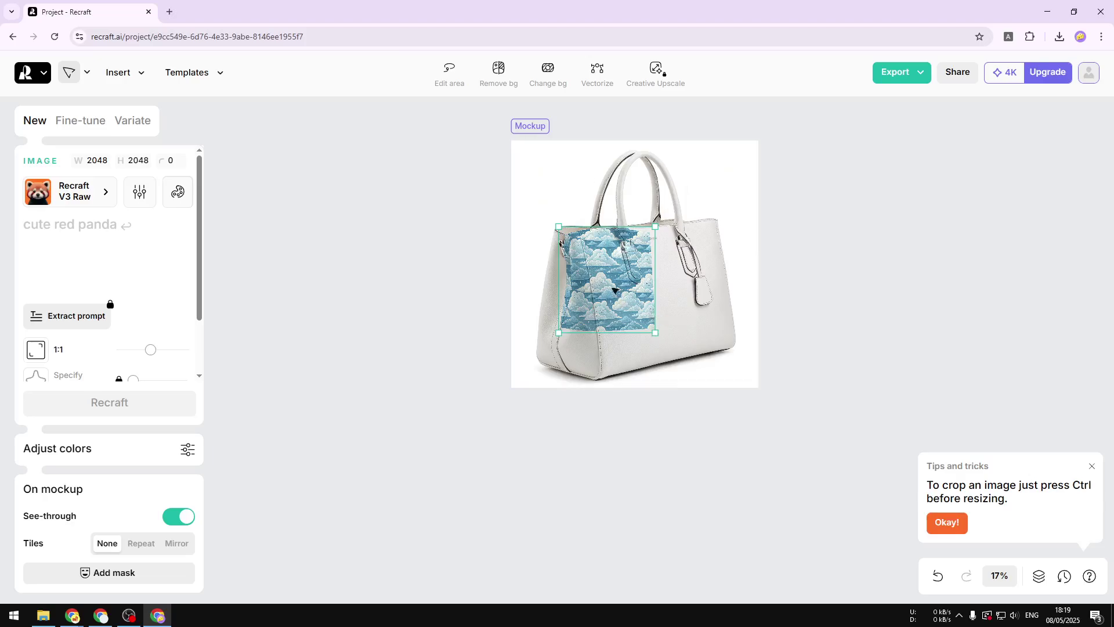
Resize the cloud pattern until it covers the whole bag, then deselect it
left_click_drag(655, 333, 726, 381)
left_click_drag(728, 225, 756, 167)
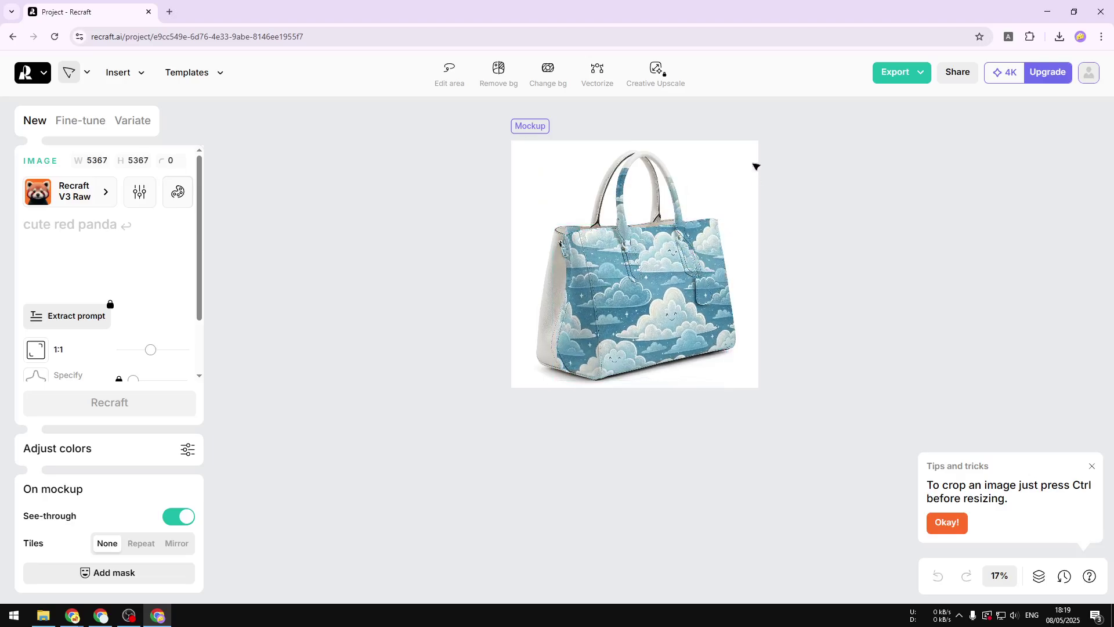
left_click_drag(550, 168, 517, 124)
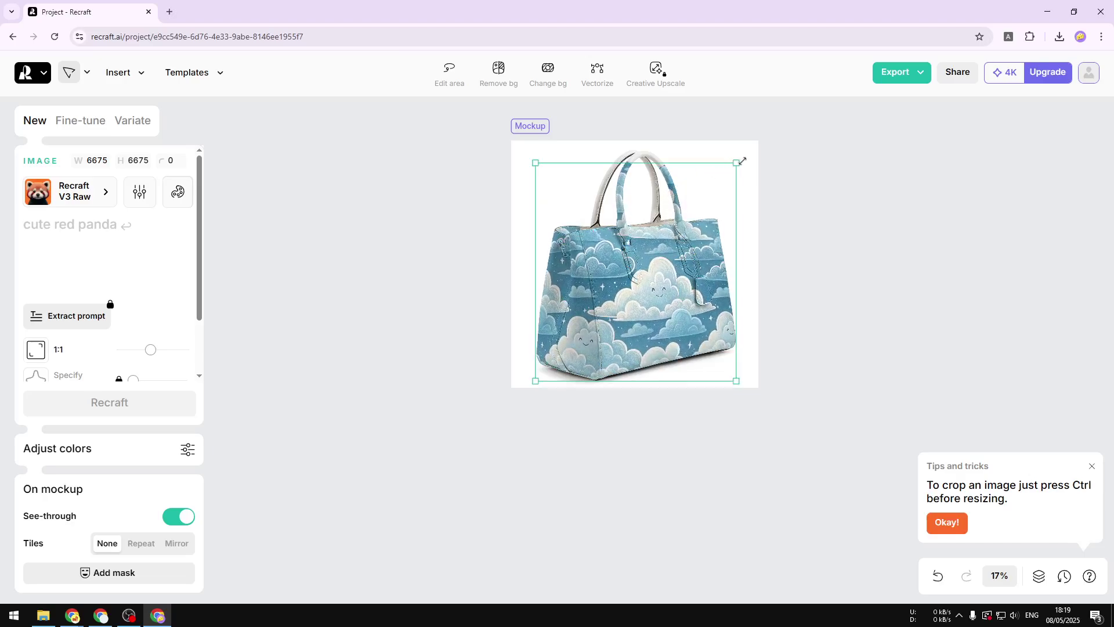
left_click_drag(742, 161, 713, 211)
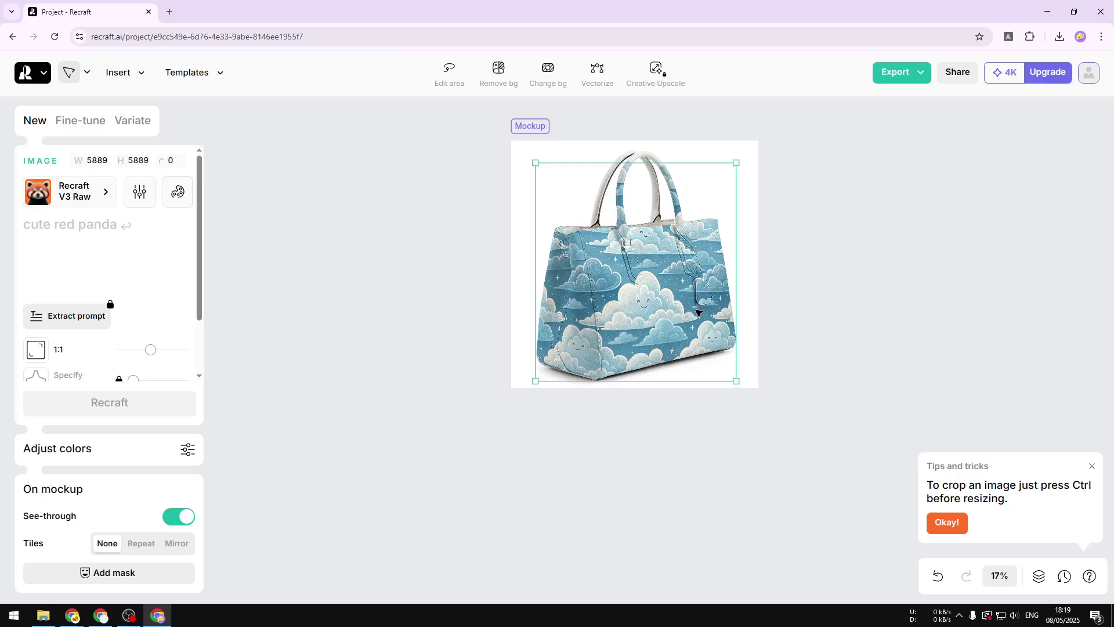
left_click(832, 355)
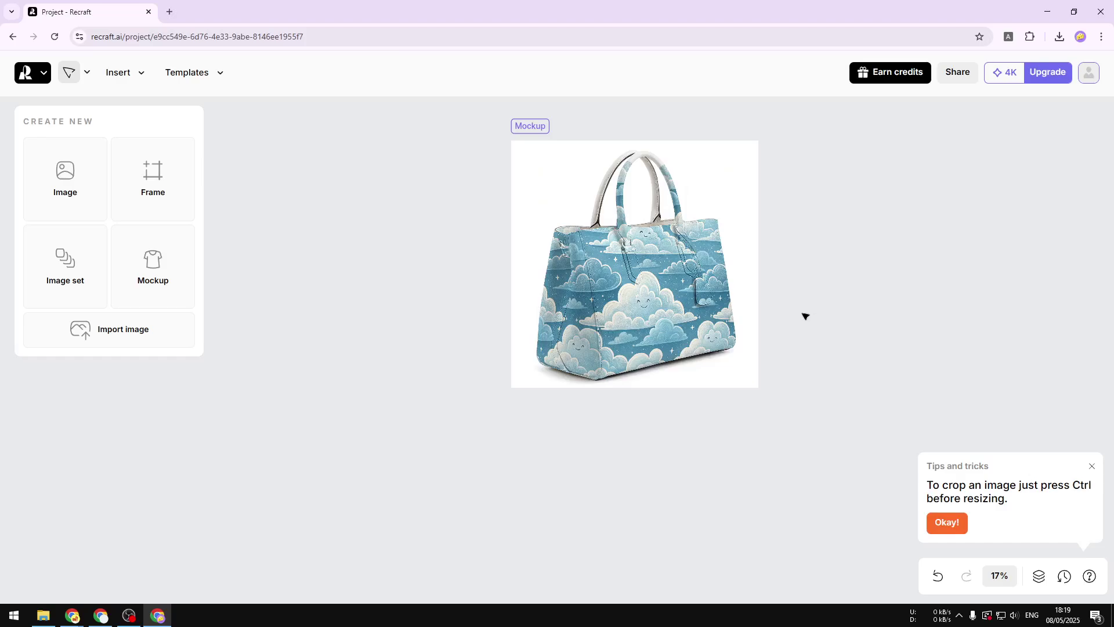
Zoom in to 30% to inspect the finished cloud-print handbag
scroll(638, 258, "up", 3)
left_click_drag(983, 251, 938, 271)
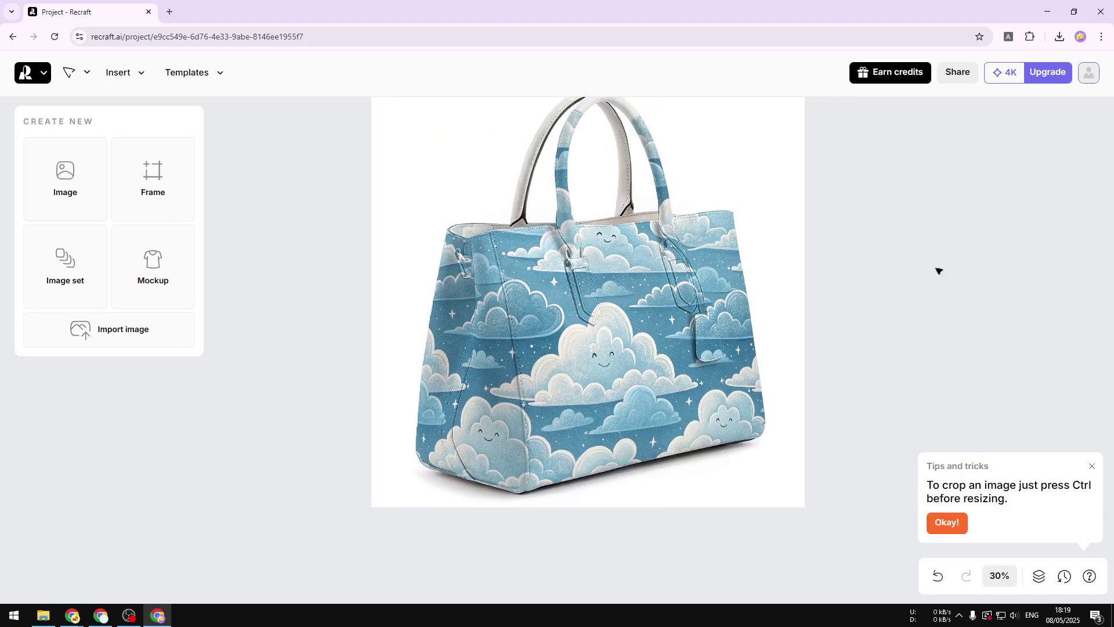
key("v")
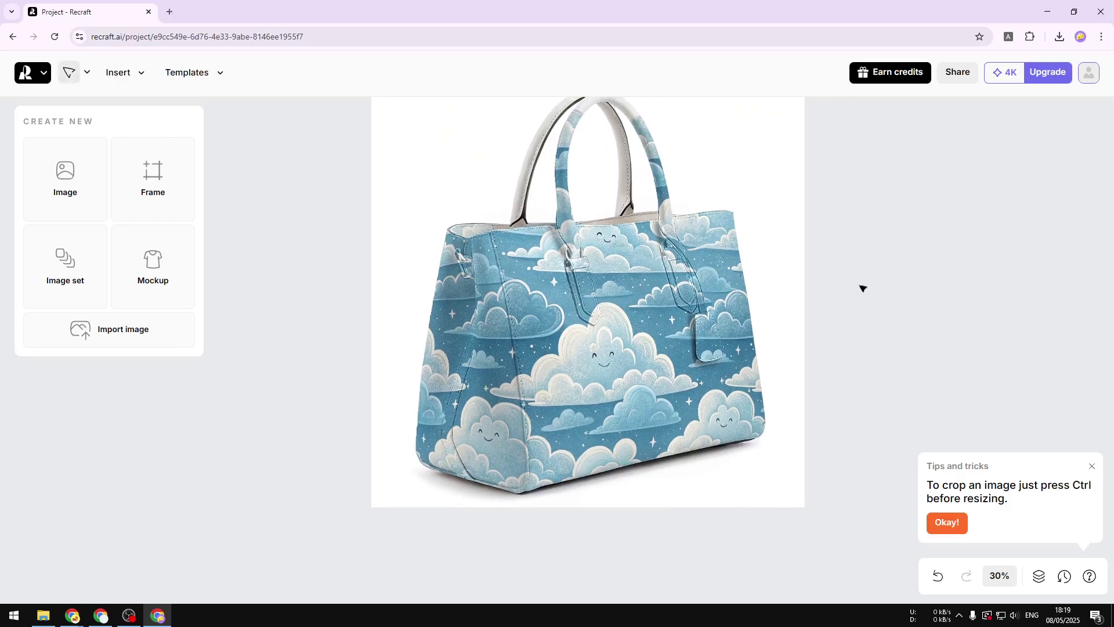